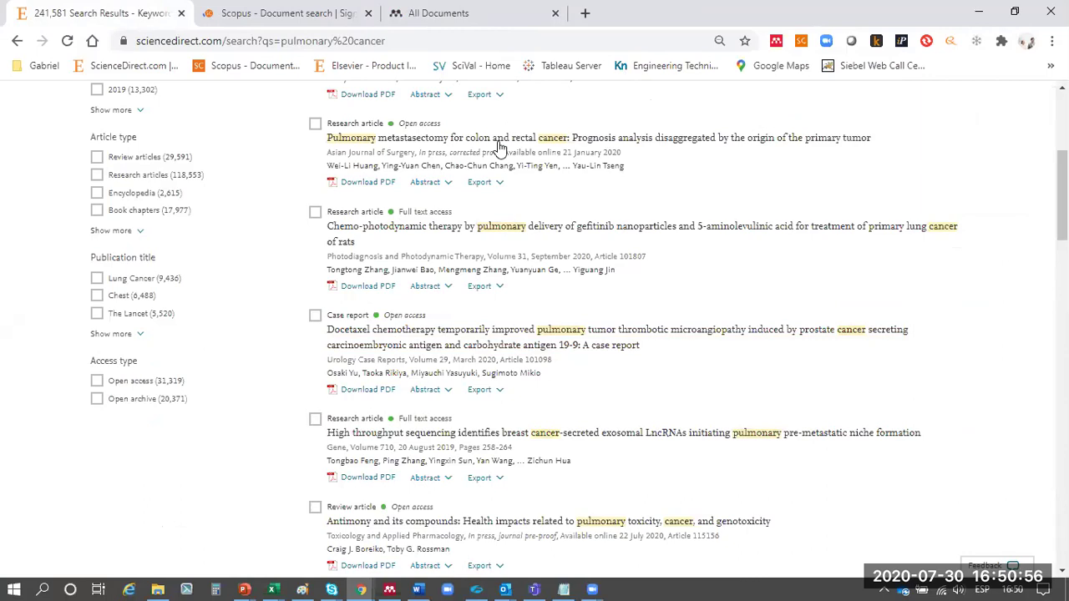
# - Open the article on pulmonary metastasectomy for colon and rectal cancer in a new tab and bring up the Mendeley Web Importer
pyautogui.click(497, 139)
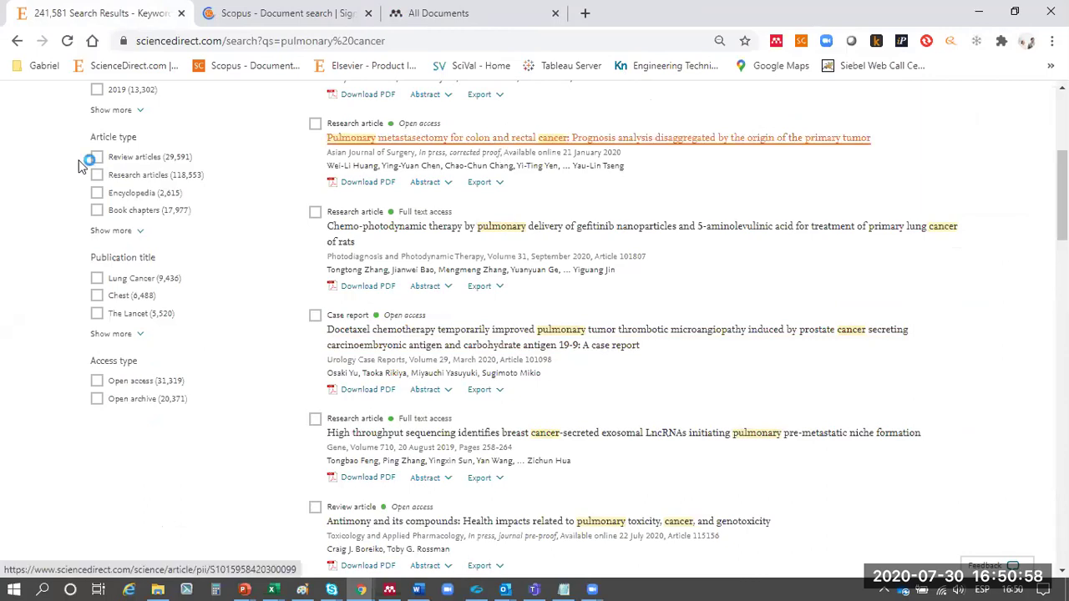
pyautogui.scroll(4, 74, 102)
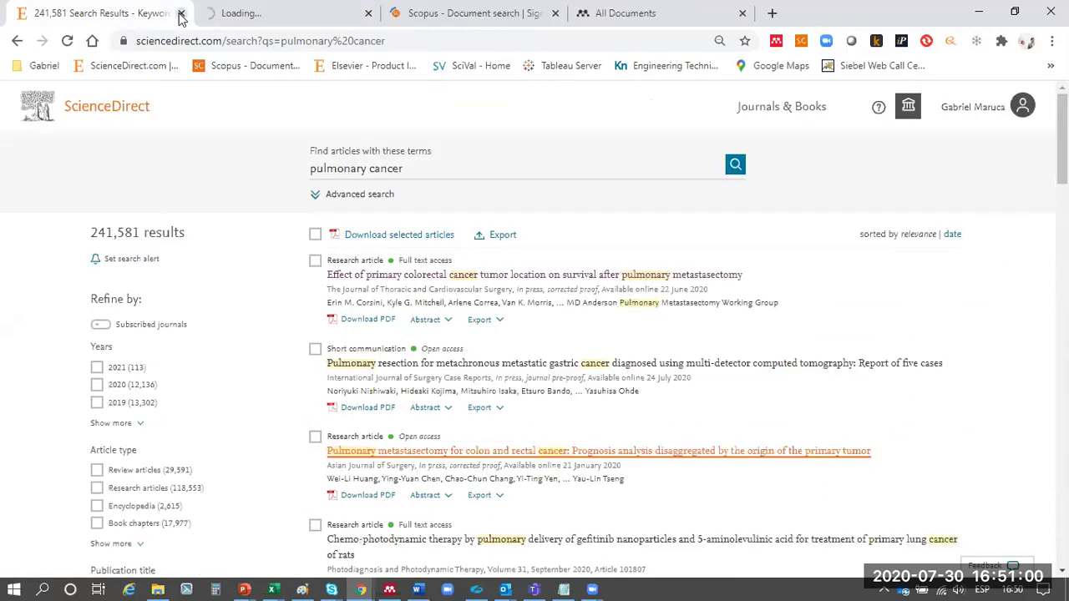
pyautogui.click(319, 10)
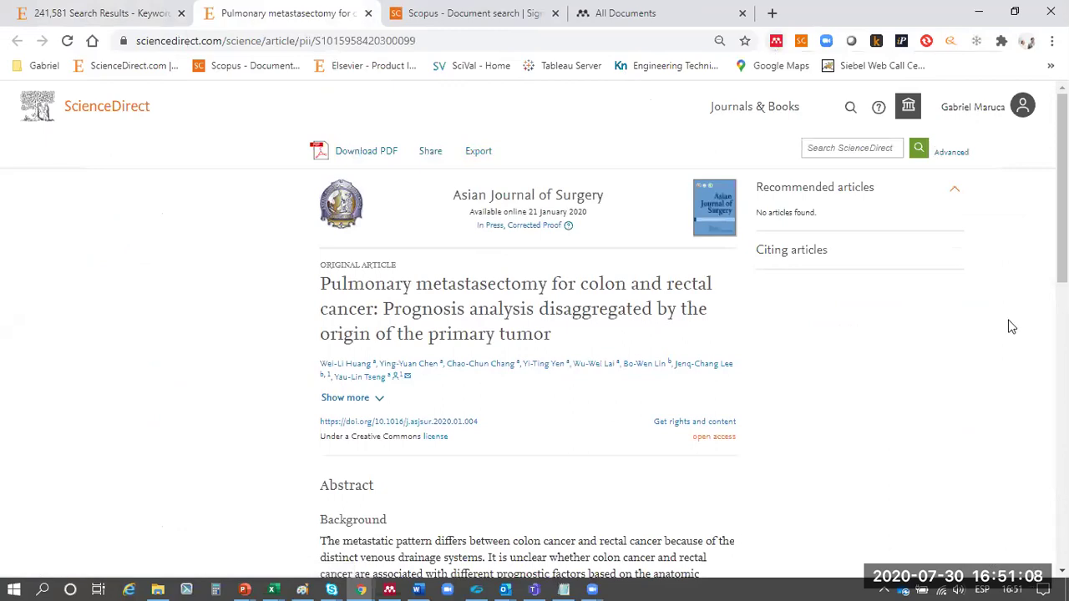
pyautogui.hotkey('ctrl', 'shift', 'm')
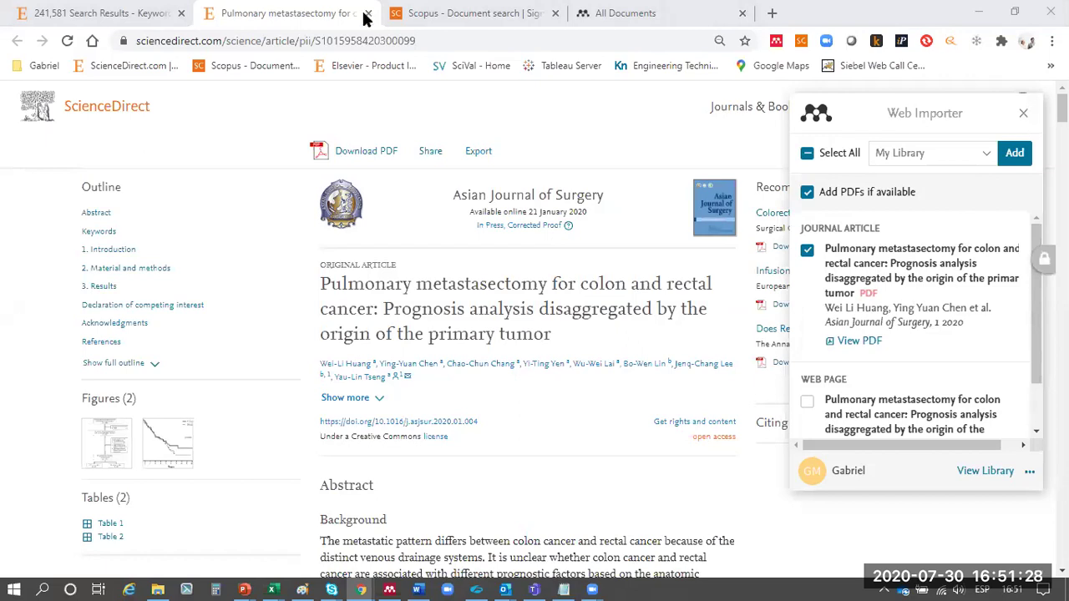
# - Dismiss the Web Importer and close both the article and the ScienceDirect search results
pyautogui.click(275, 13)
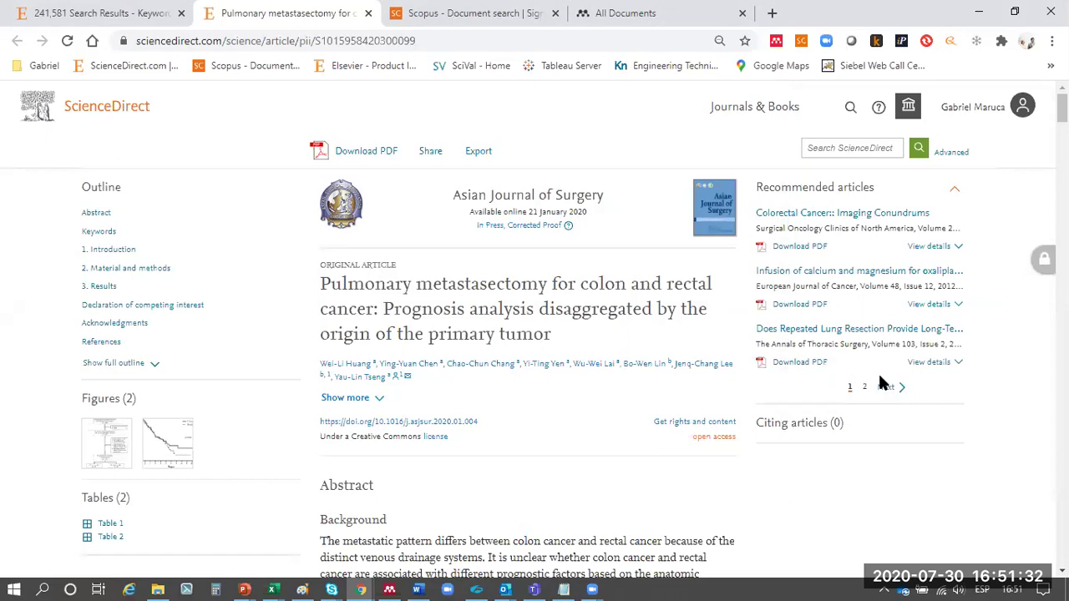
pyautogui.hotkey('ctrl', 'w')
pyautogui.hotkey('ctrl', 'w')
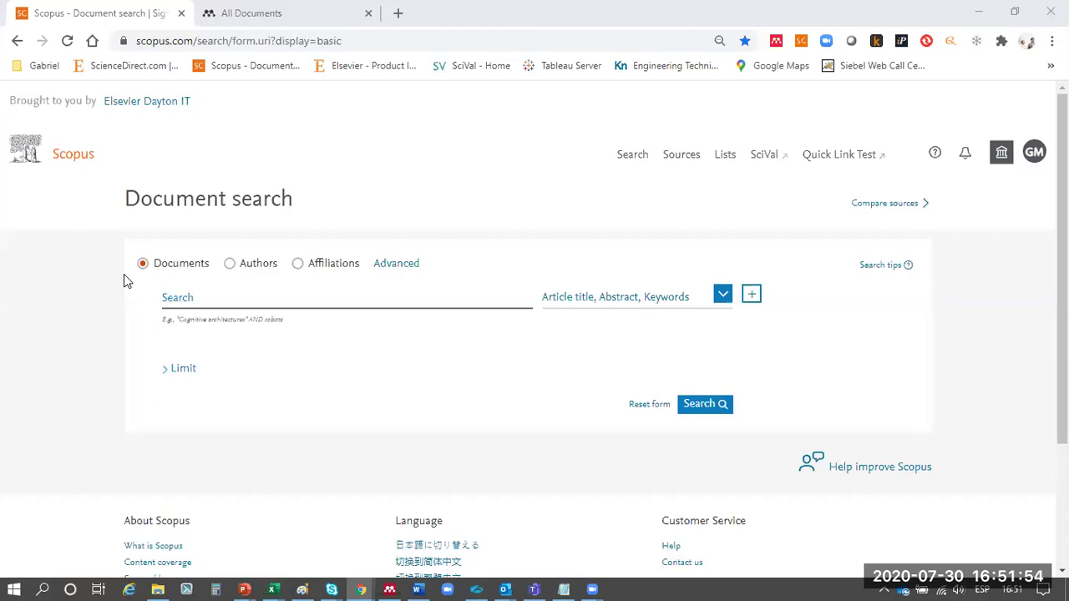
# - Search Scopus documents for "pulmonary cancer" in article title, abstract and keywords
pyautogui.click(200, 300)
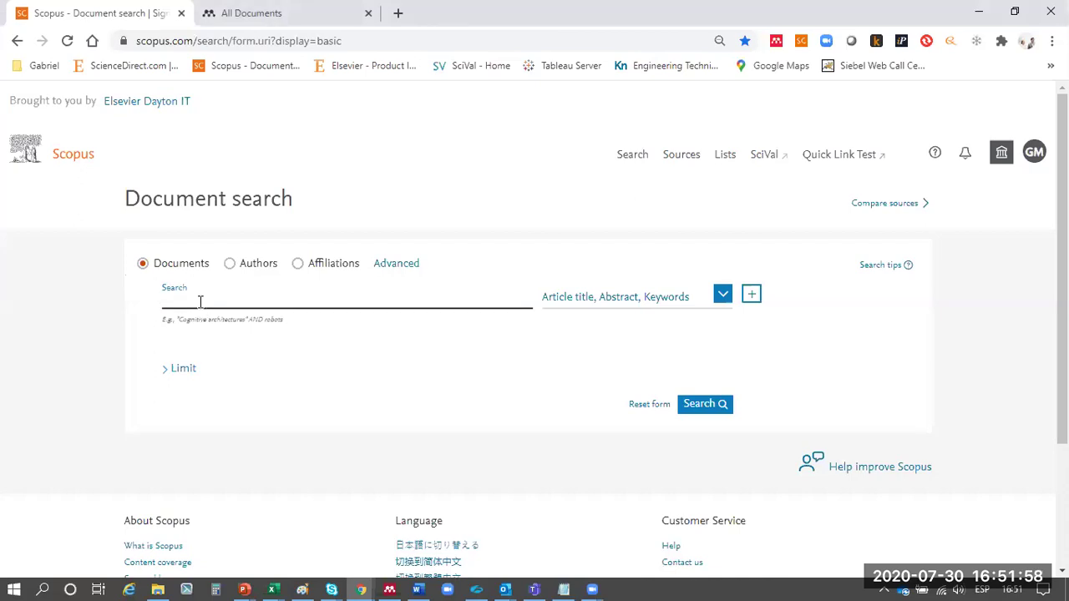
pyautogui.write('pul')
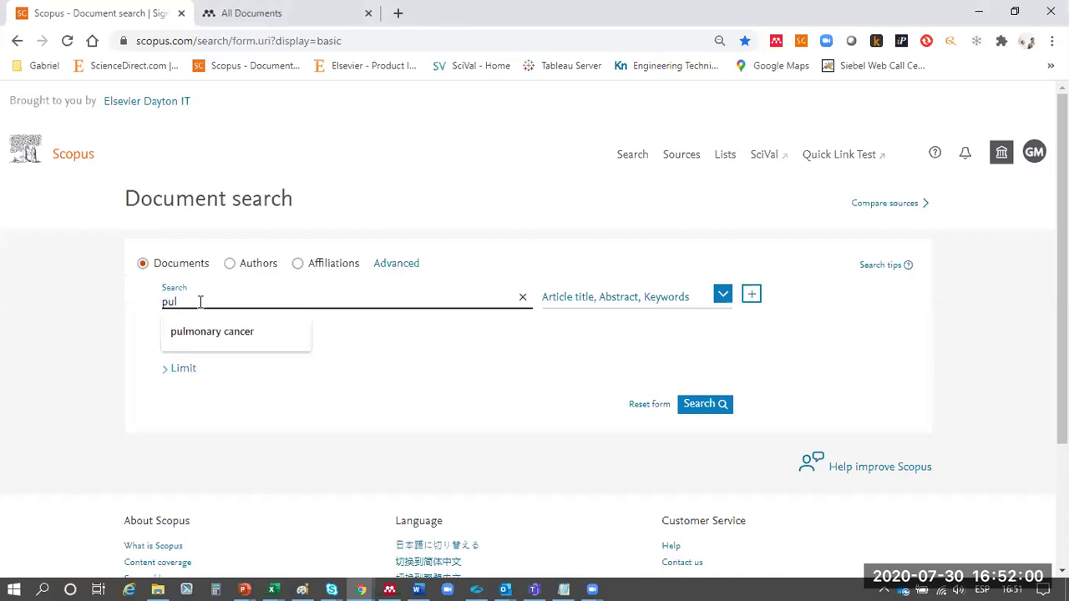
pyautogui.press('Down')
pyautogui.press('Return')
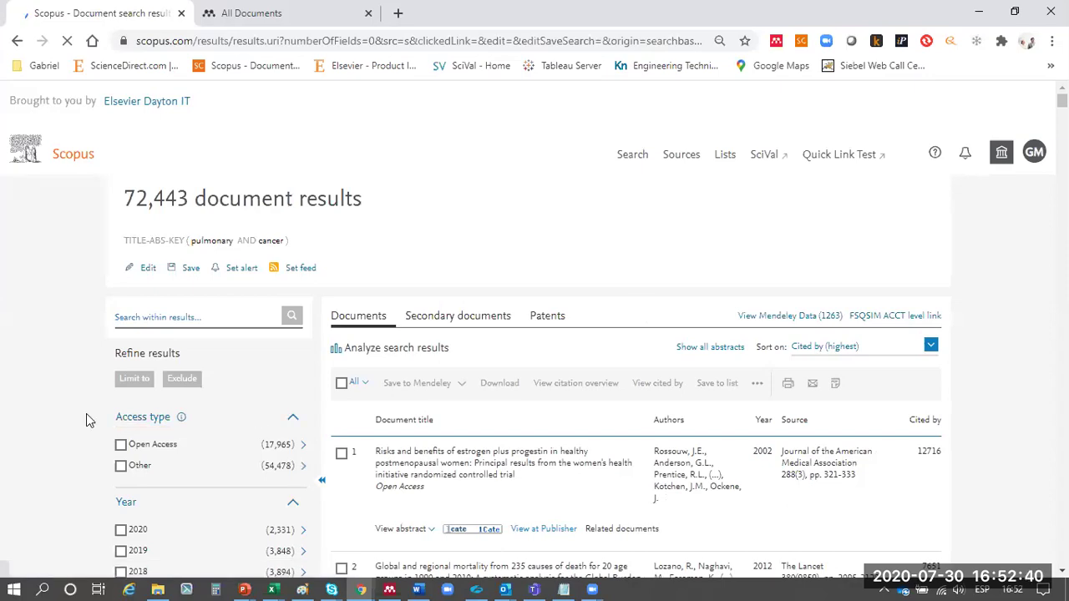
# - Look through the refine filters down to Language, then select all documents in the search results
pyautogui.scroll(-10, 86, 414)
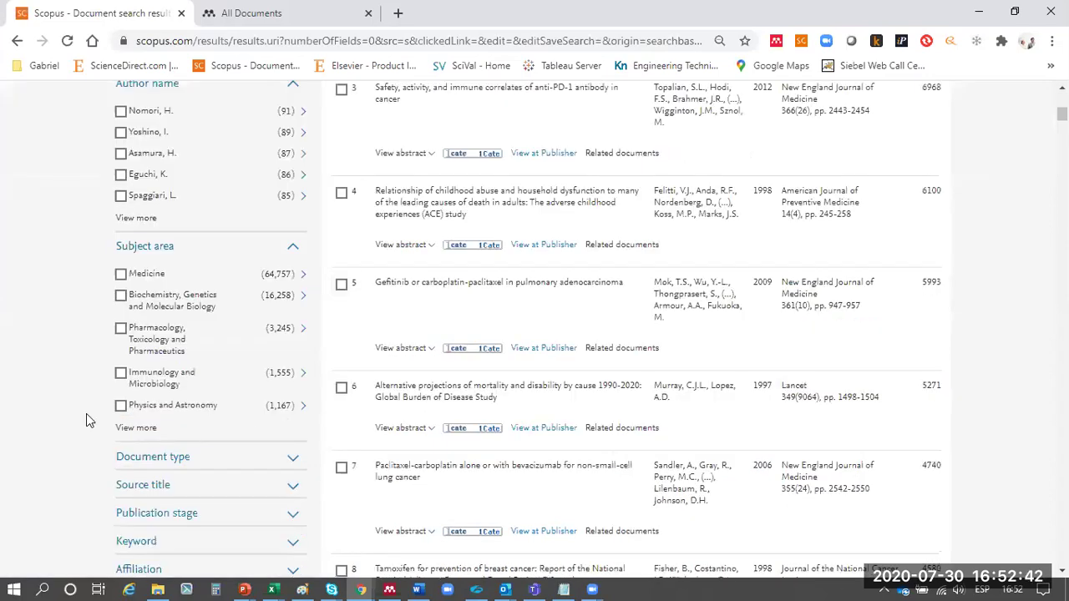
pyautogui.scroll(-5, 75, 392)
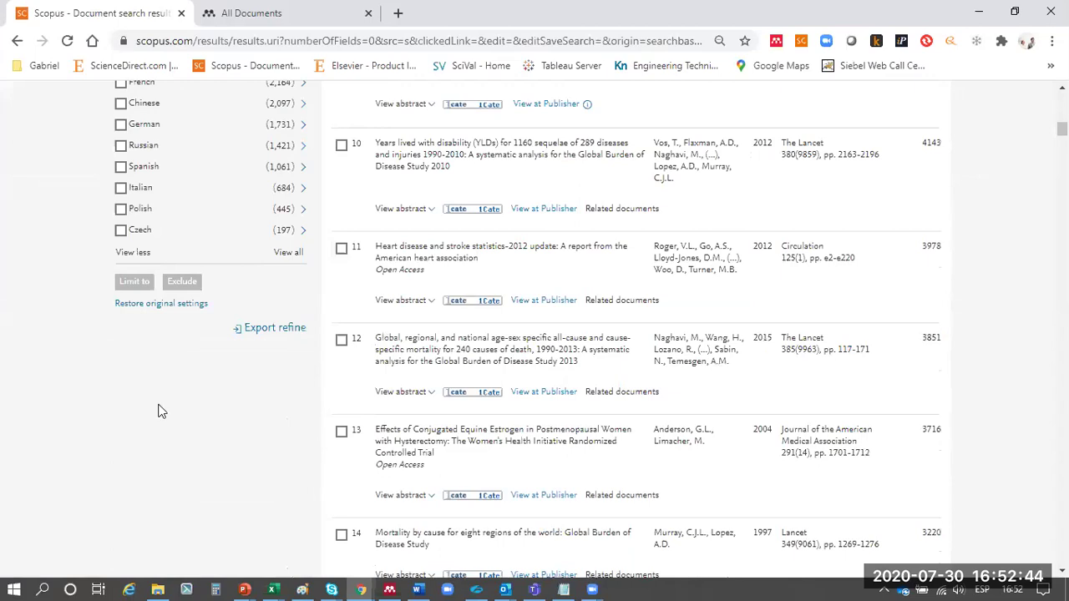
pyautogui.scroll(5, 158, 411)
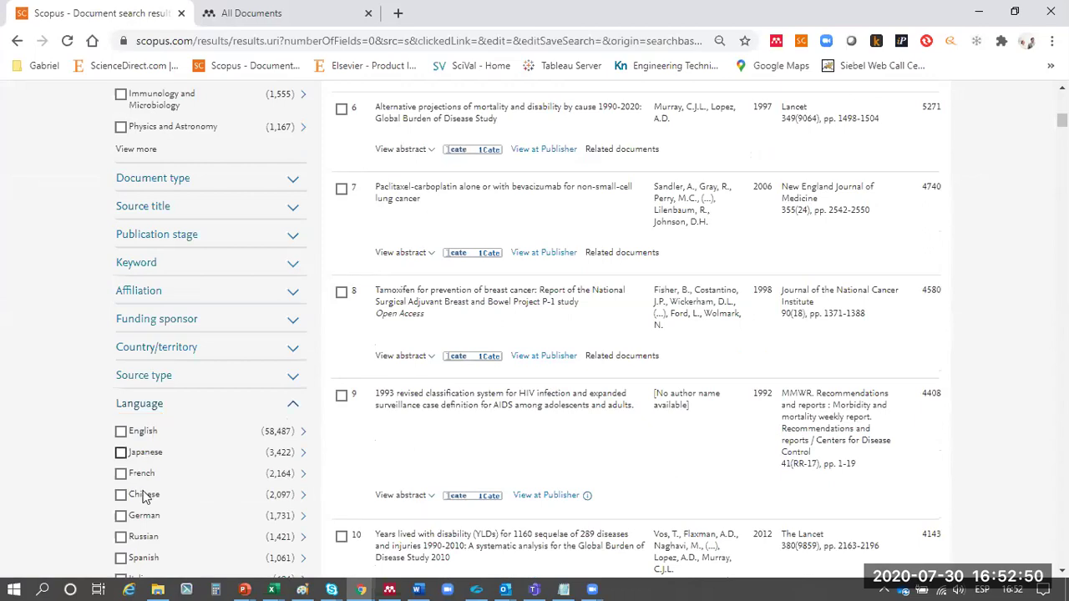
pyautogui.scroll(-2, 148, 317)
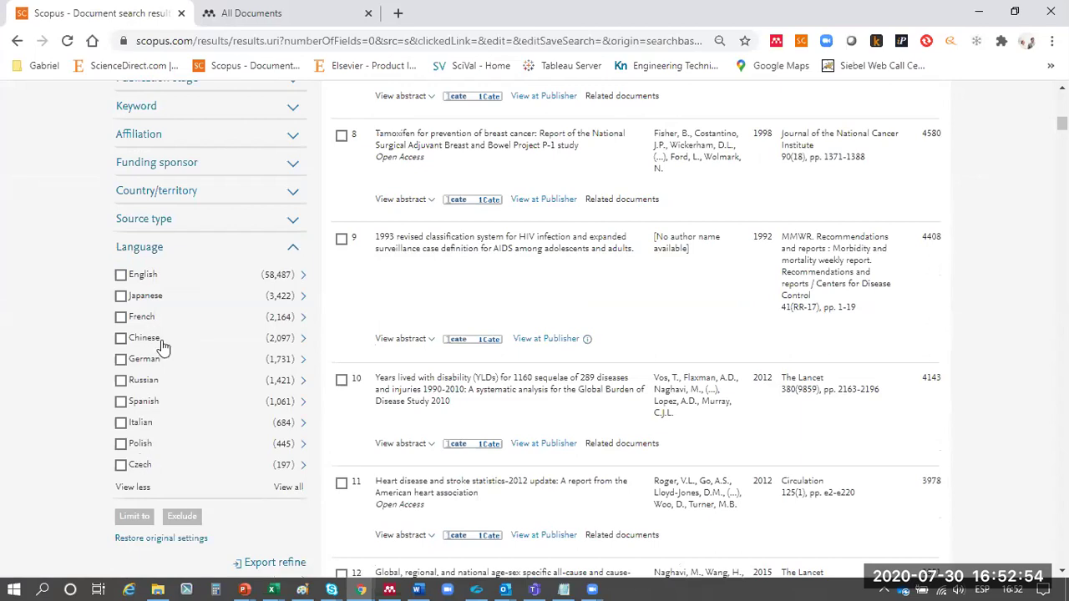
pyautogui.click(280, 324)
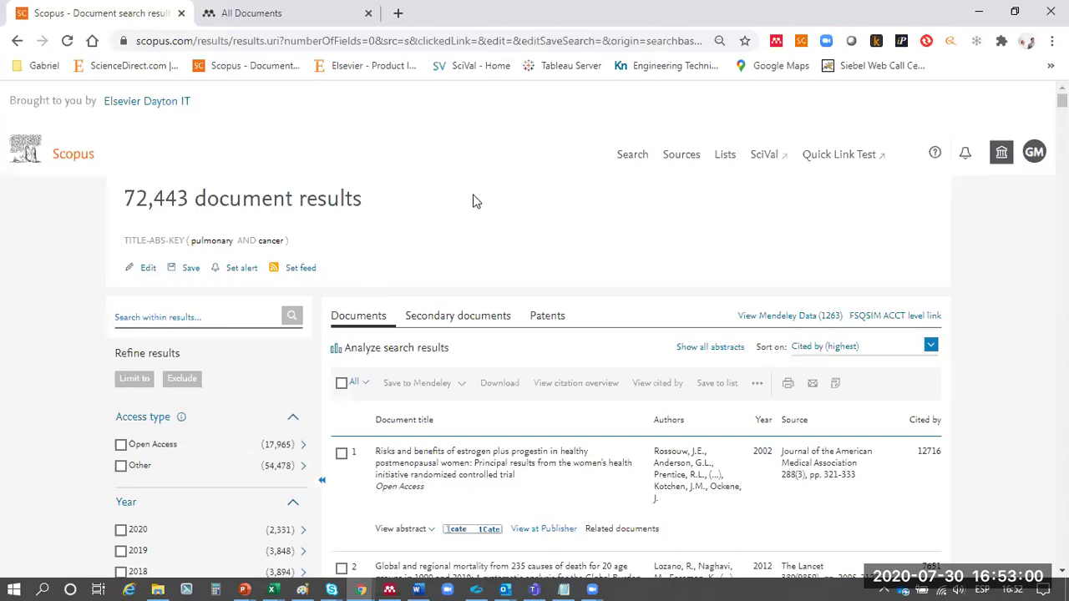
pyautogui.scroll(-2, 465, 206)
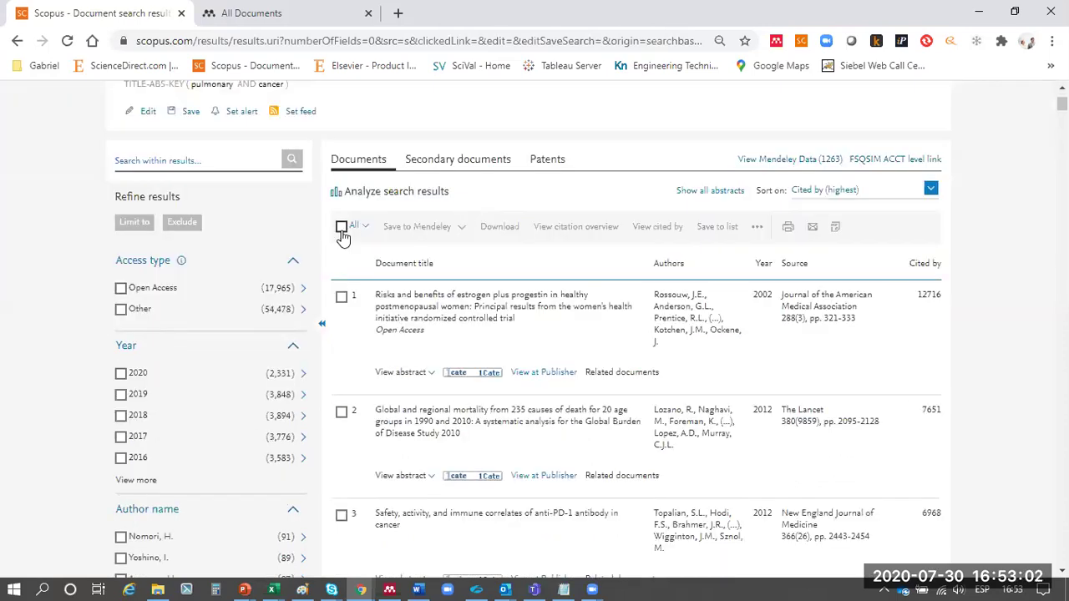
pyautogui.click(341, 227)
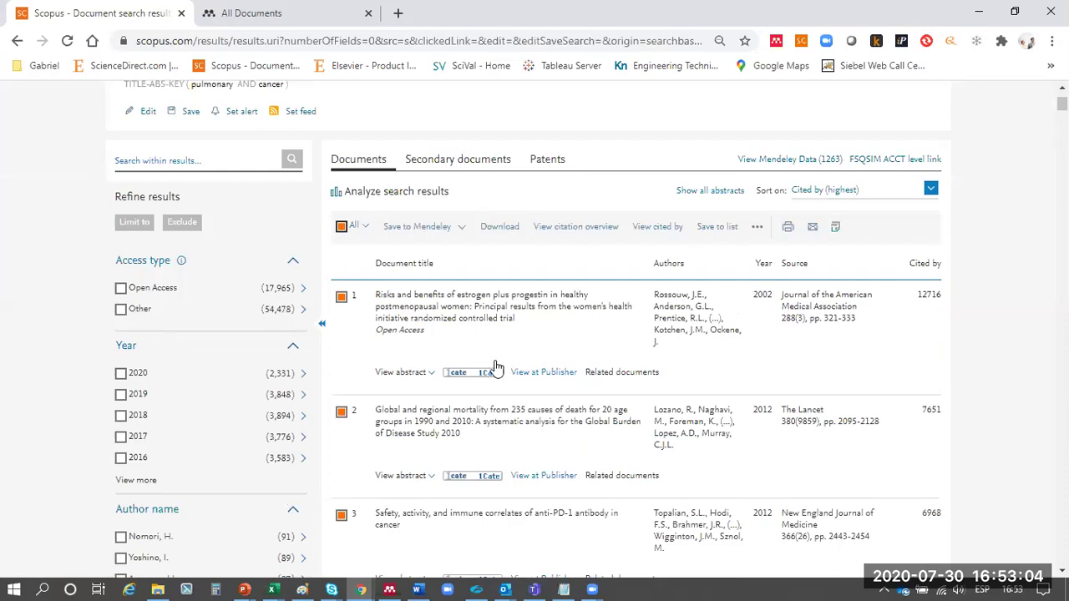
# - Examine the choice between selecting all results and selecting the page, and check the total number of results
pyautogui.click(366, 227)
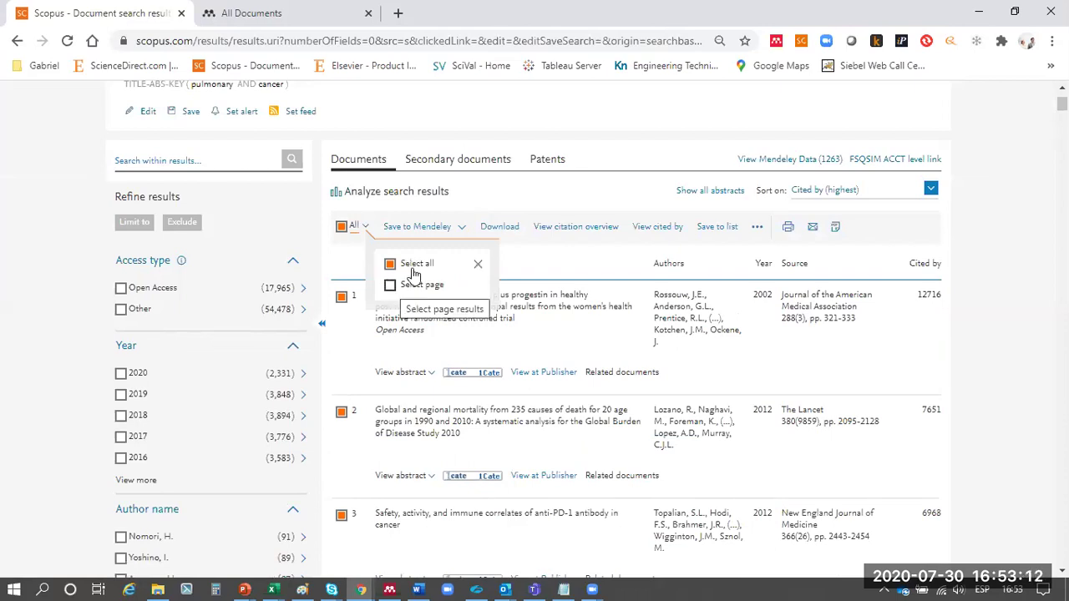
pyautogui.scroll(2, 179, 198)
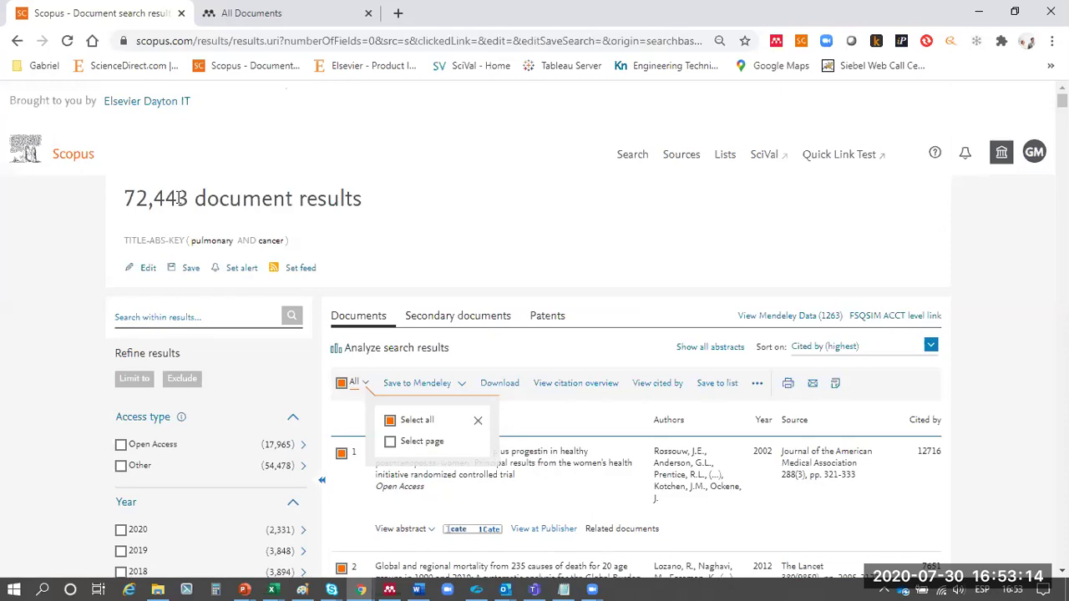
pyautogui.moveTo(98, 200); pyautogui.dragTo(177, 199)
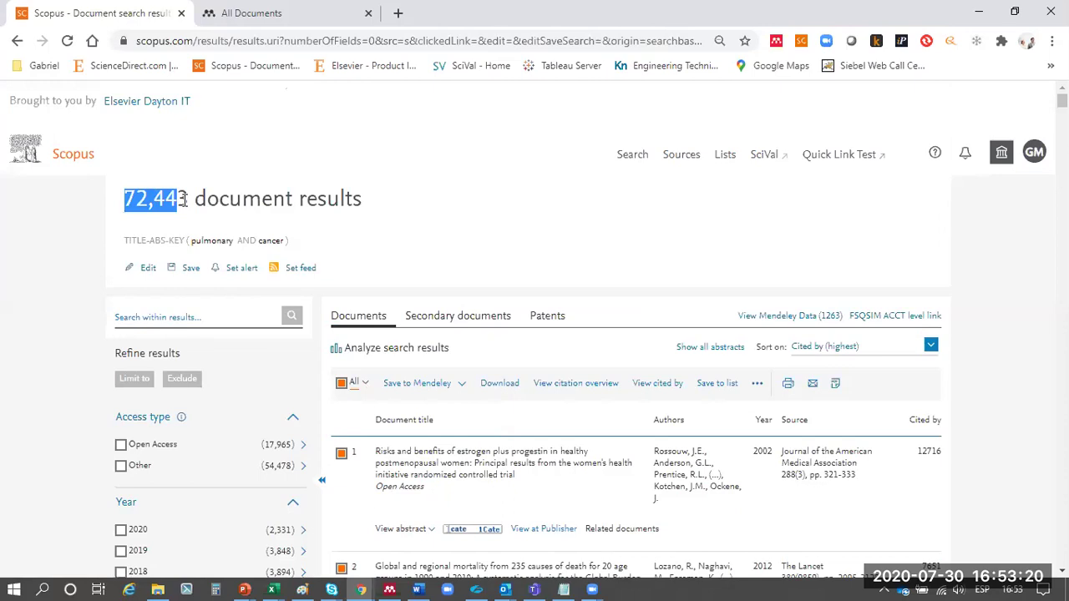
pyautogui.click(182, 199)
pyautogui.moveTo(189, 198); pyautogui.dragTo(128, 198)
pyautogui.click(364, 382)
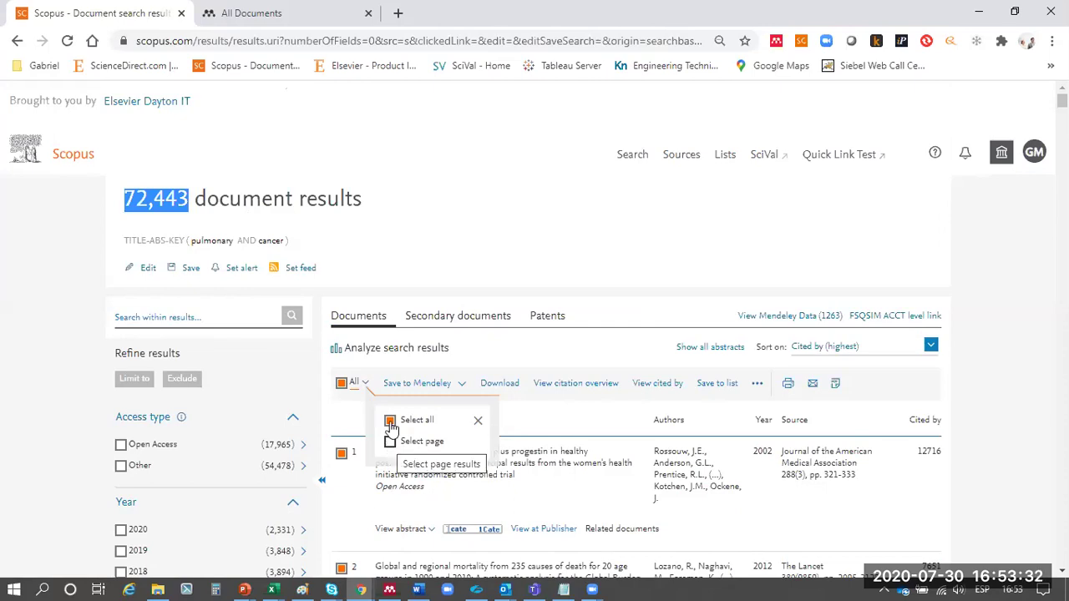
# - Dismiss the selection options and open the export settings for the selected documents
pyautogui.click(455, 396)
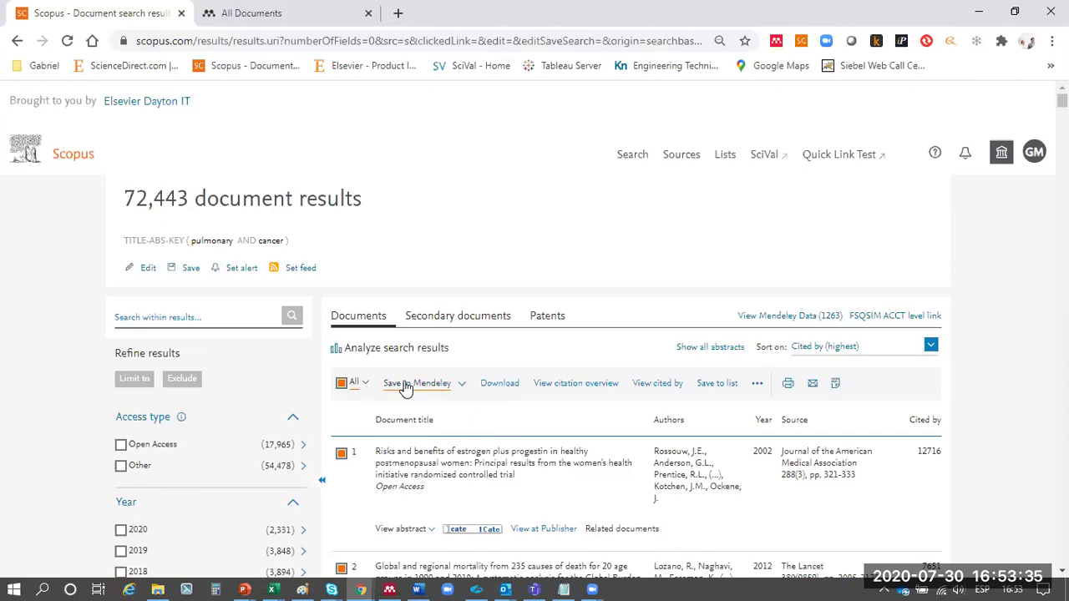
pyautogui.click(463, 389)
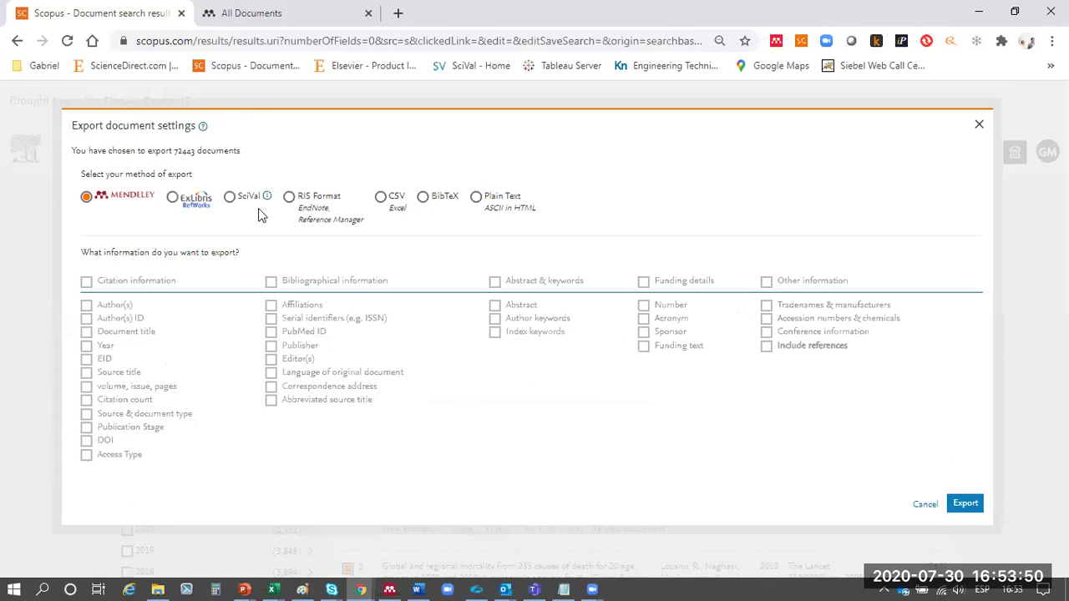
# - Try the RIS export format with all information groups included, and the CSV format
pyautogui.click(288, 199)
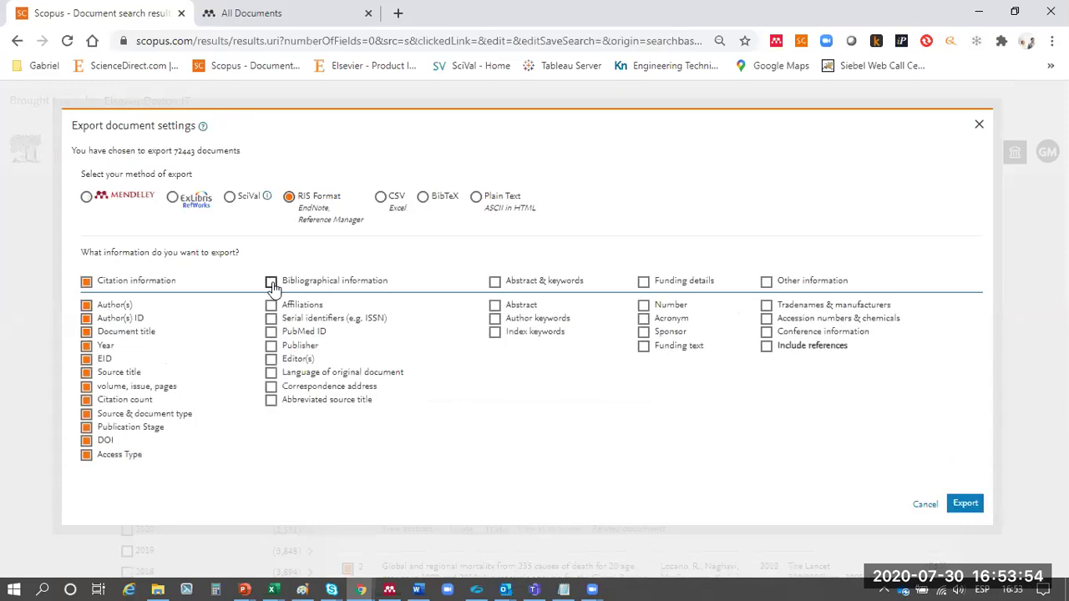
pyautogui.click(494, 283)
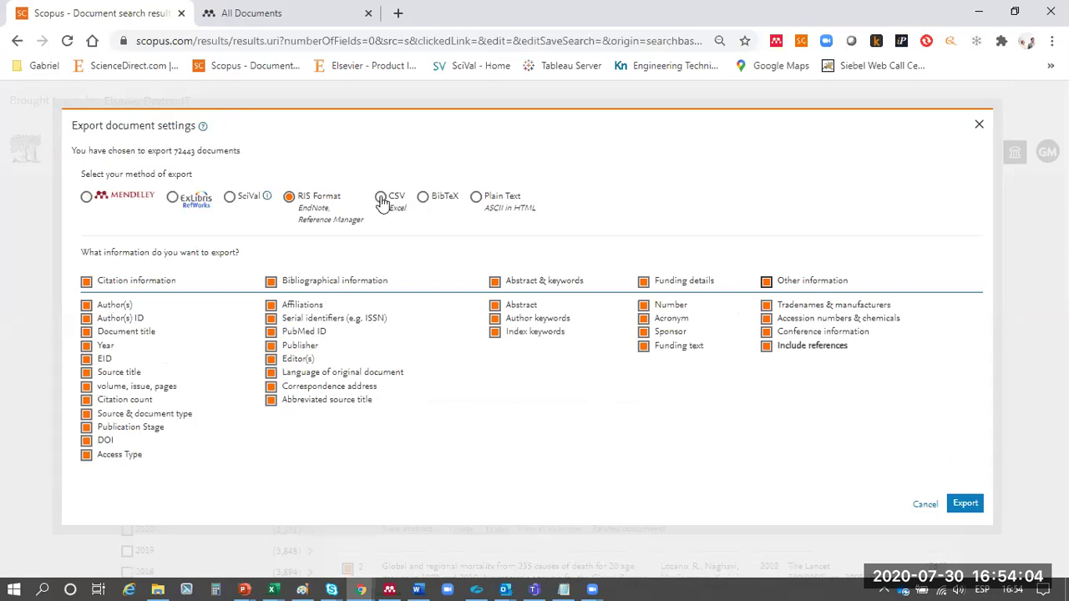
pyautogui.click(374, 217)
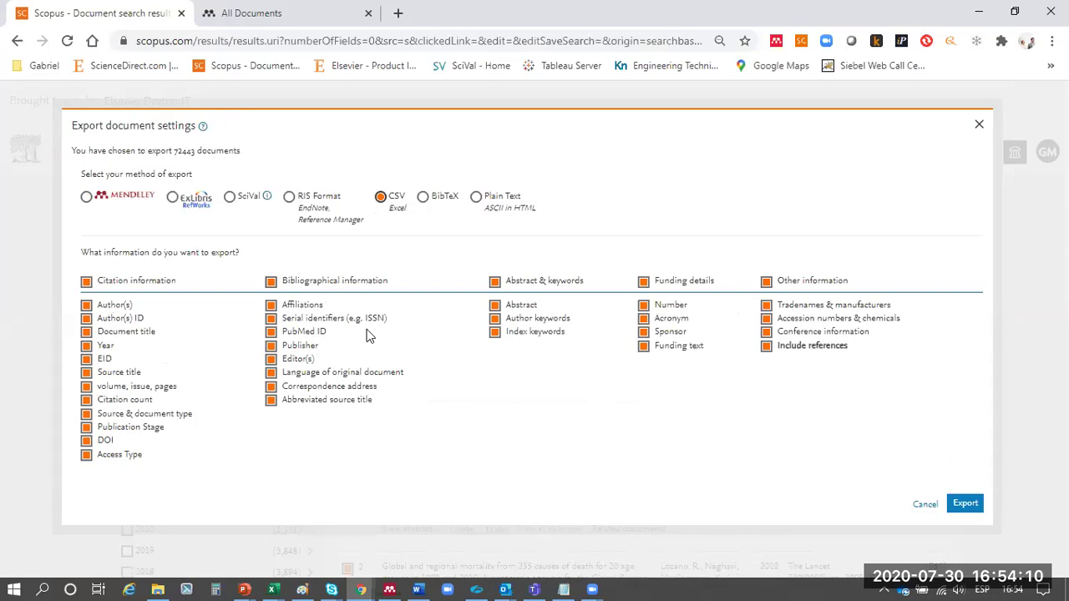
# - Choose Mendeley as the export method, check the number of chosen documents and submit the export
pyautogui.click(86, 196)
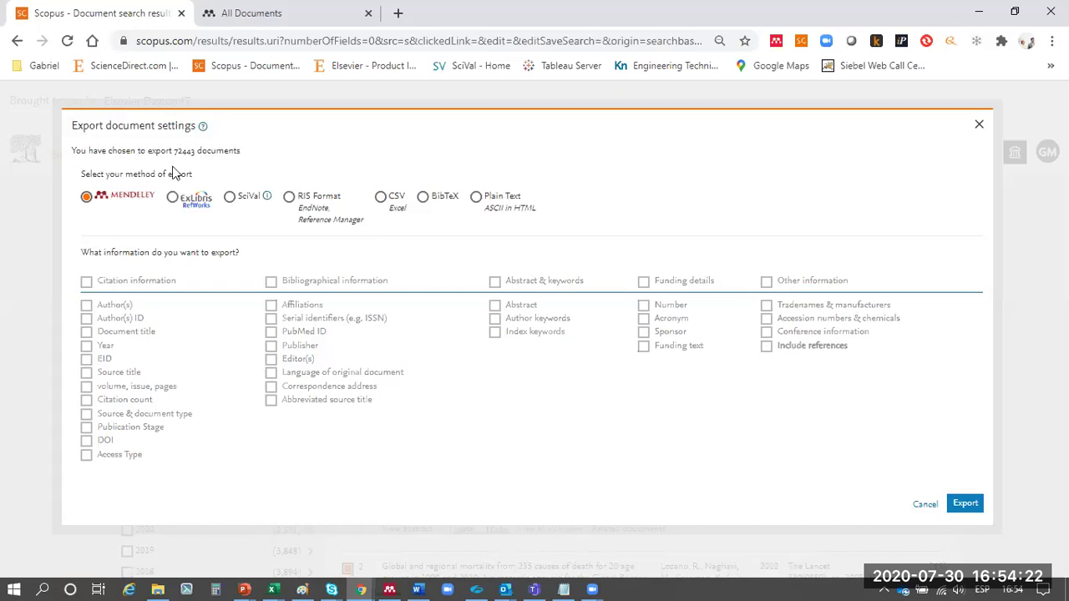
pyautogui.moveTo(174, 151); pyautogui.dragTo(80, 151)
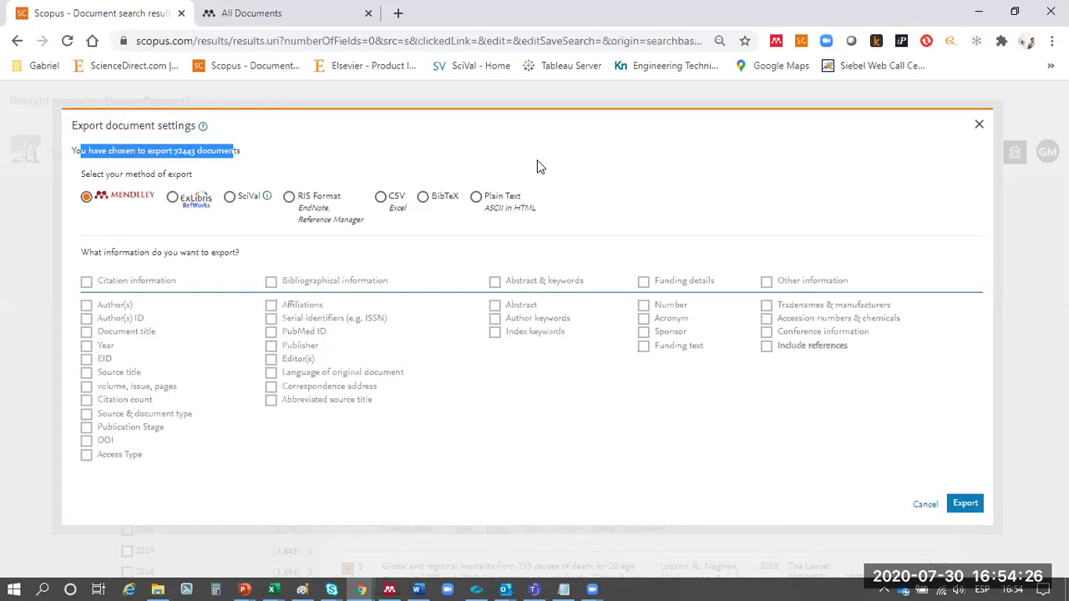
pyautogui.click(965, 505)
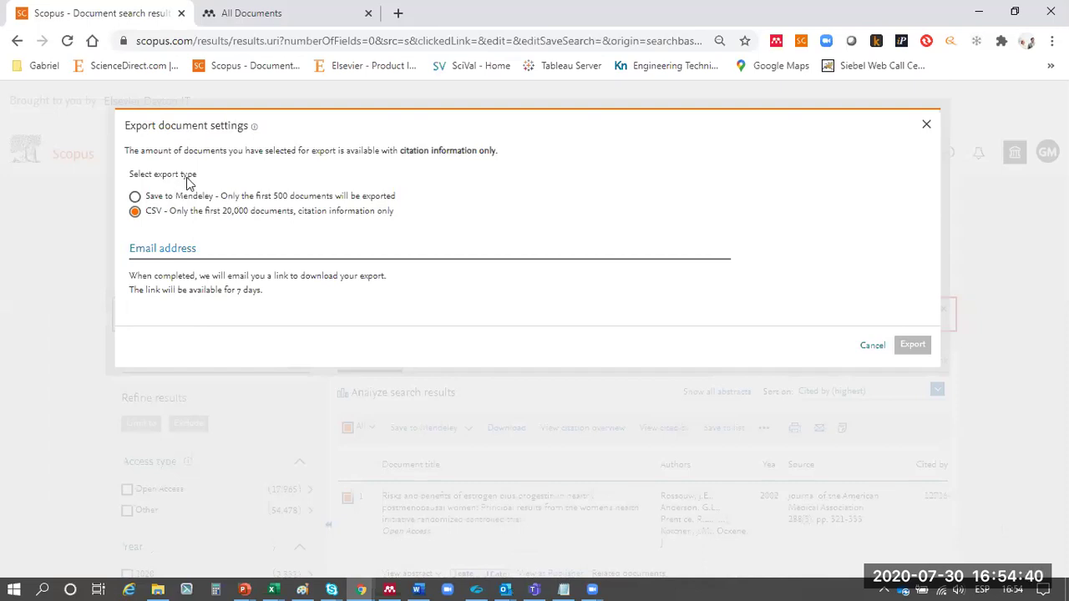
# - Compare the two export types, choose Save to Mendeley for the first 500 documents and run the export
pyautogui.click(134, 199)
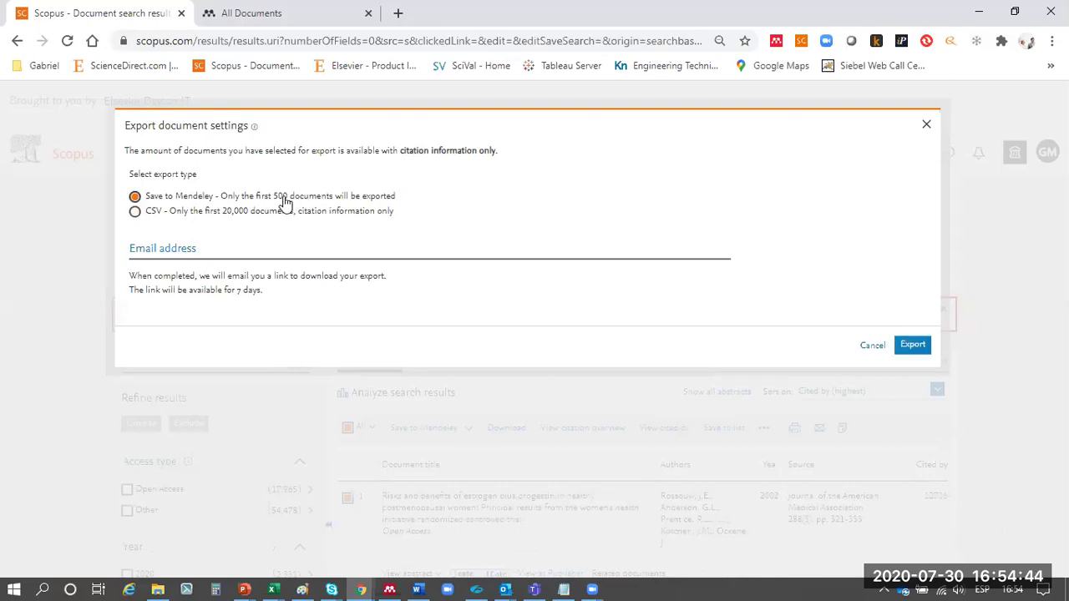
pyautogui.click(135, 213)
pyautogui.click(135, 213)
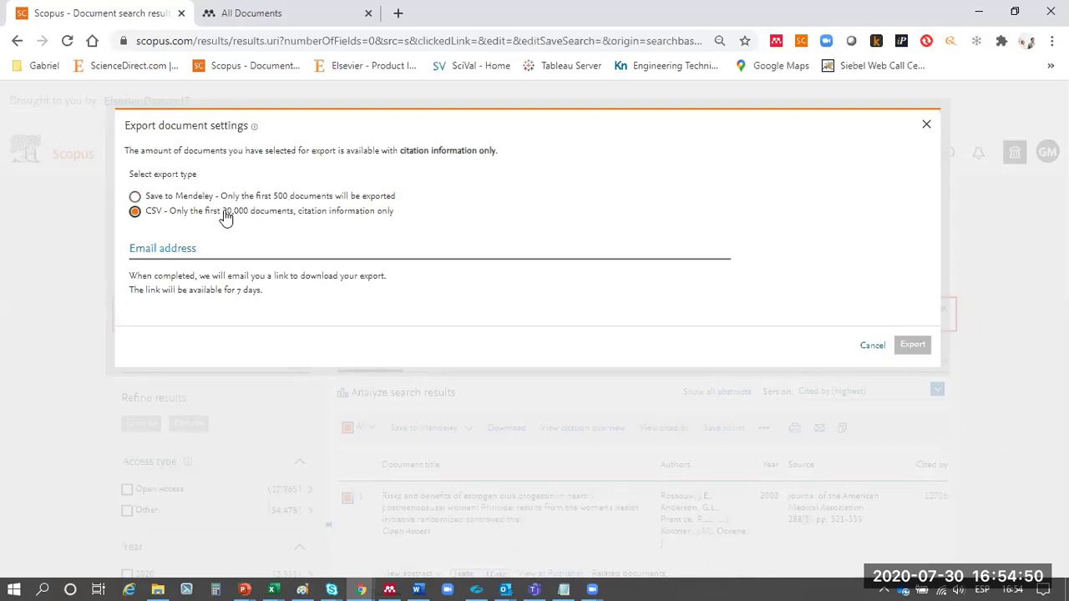
pyautogui.click(135, 197)
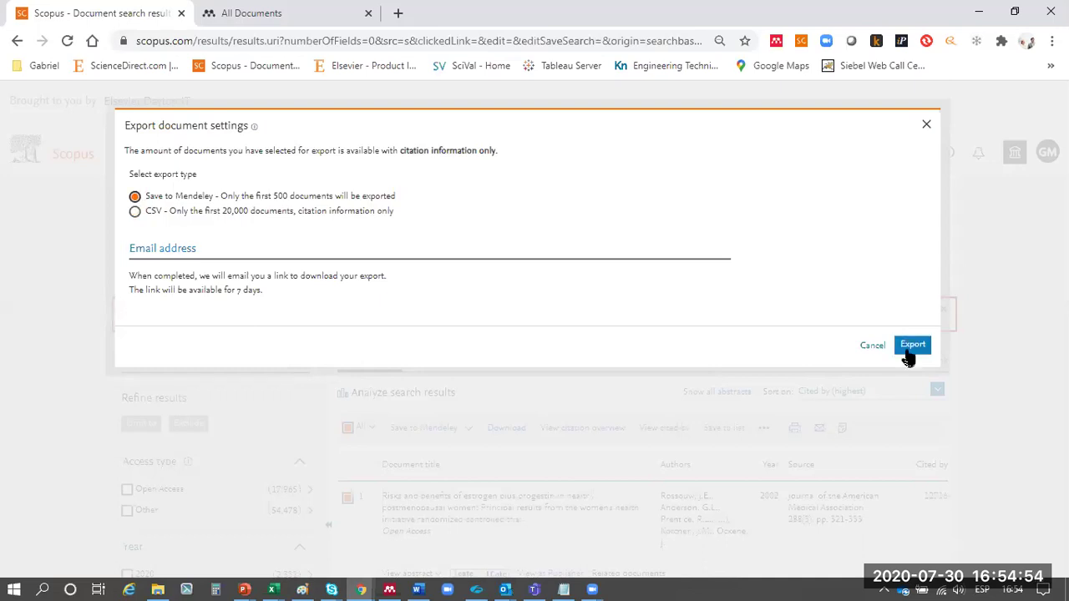
pyautogui.click(909, 354)
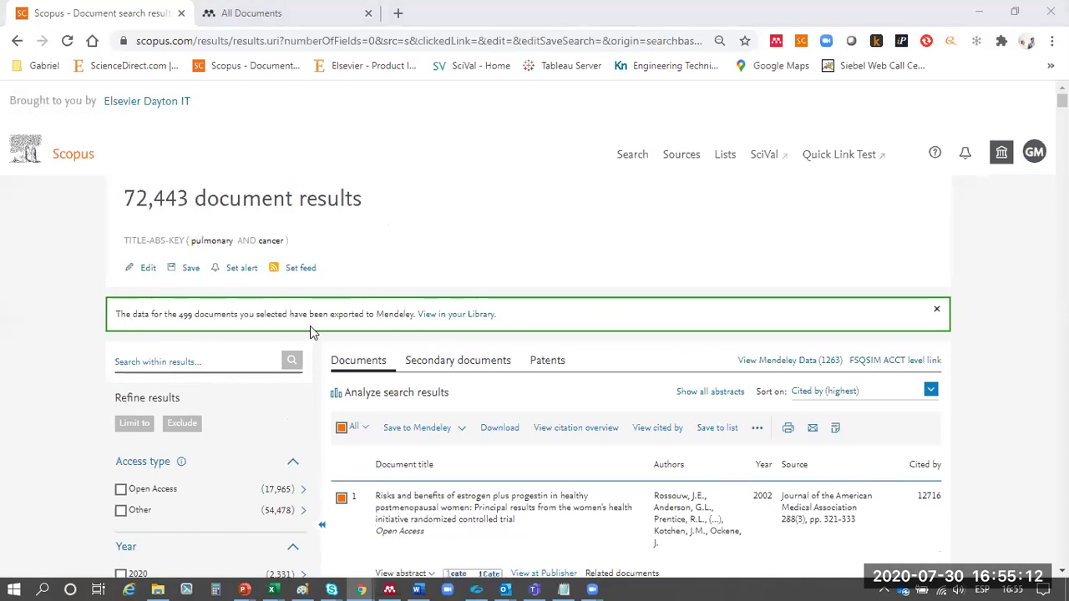
# - Check the exported document count in the confirmation and open the Mendeley library from its link in a new tab
pyautogui.moveTo(310, 328); pyautogui.dragTo(129, 315)
pyautogui.moveTo(238, 315); pyautogui.dragTo(164, 315)
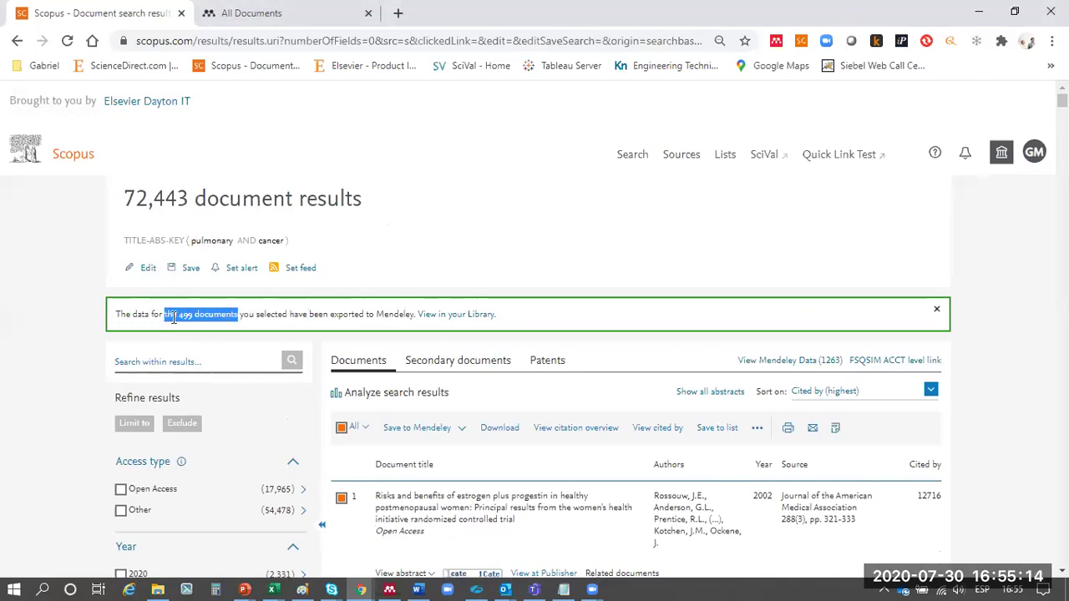
pyautogui.click(281, 320)
pyautogui.rightClick(476, 315)
pyautogui.click(510, 327)
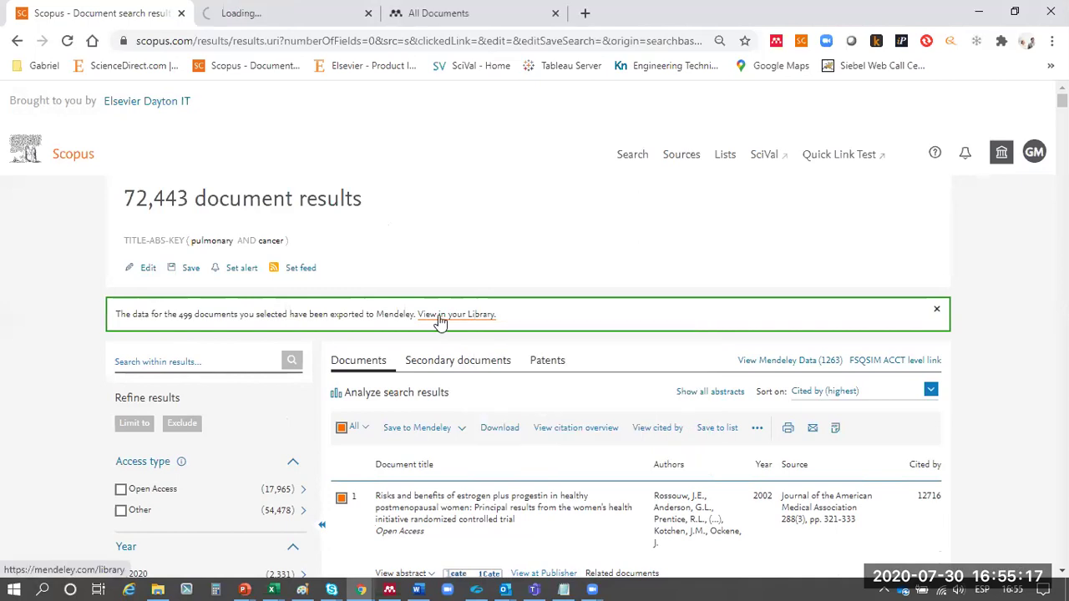
pyautogui.click(313, 13)
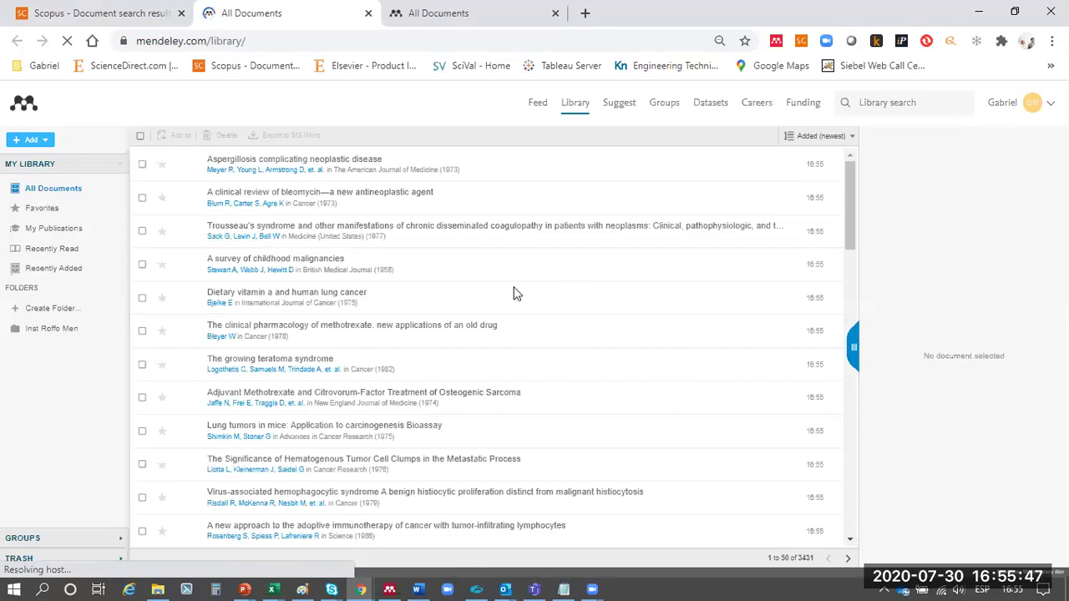
# - Look through the newest references in the Mendeley library, close that library tab and return to the Scopus results
pyautogui.scroll(-4, 512, 288)
pyautogui.scroll(-10, 178, 339)
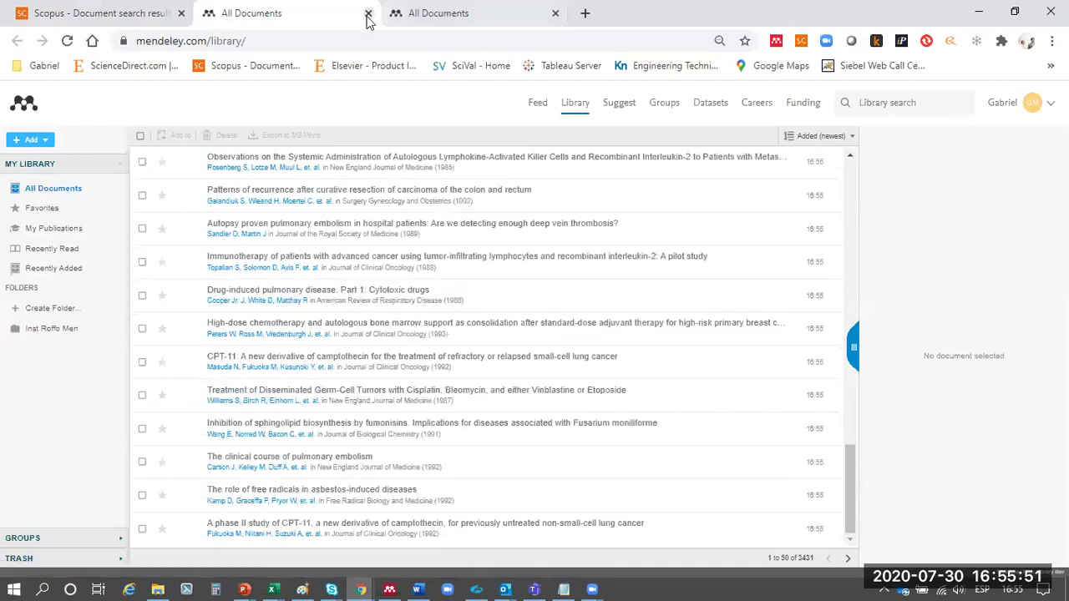
pyautogui.hotkey('ctrl', 'w')
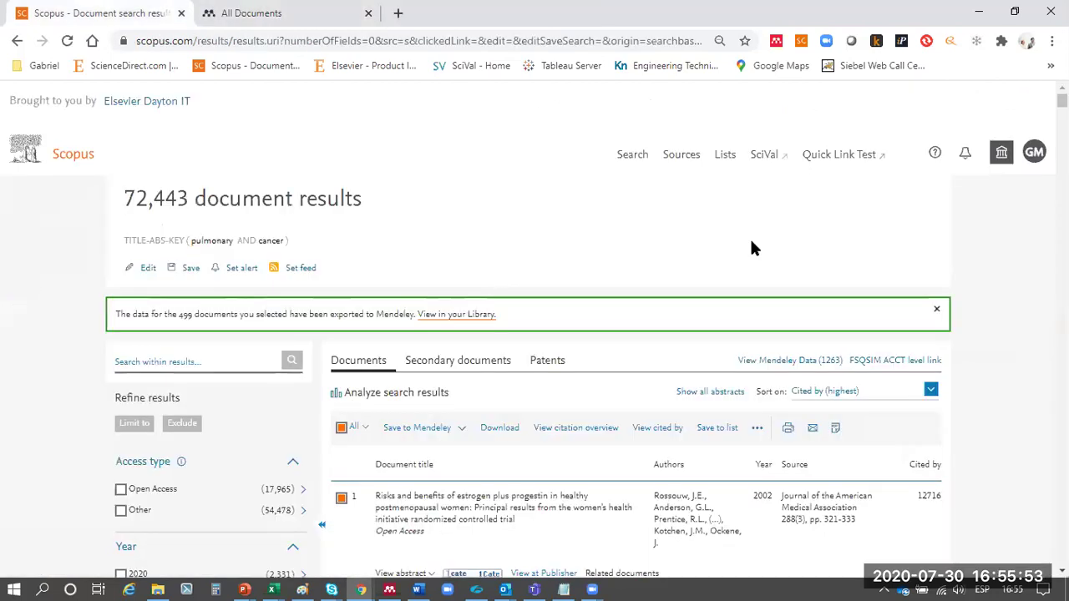
# - Limit the pulmonary cancer results to Open Access documents and check the access-type condition in the query
pyautogui.scroll(-3, 343, 198)
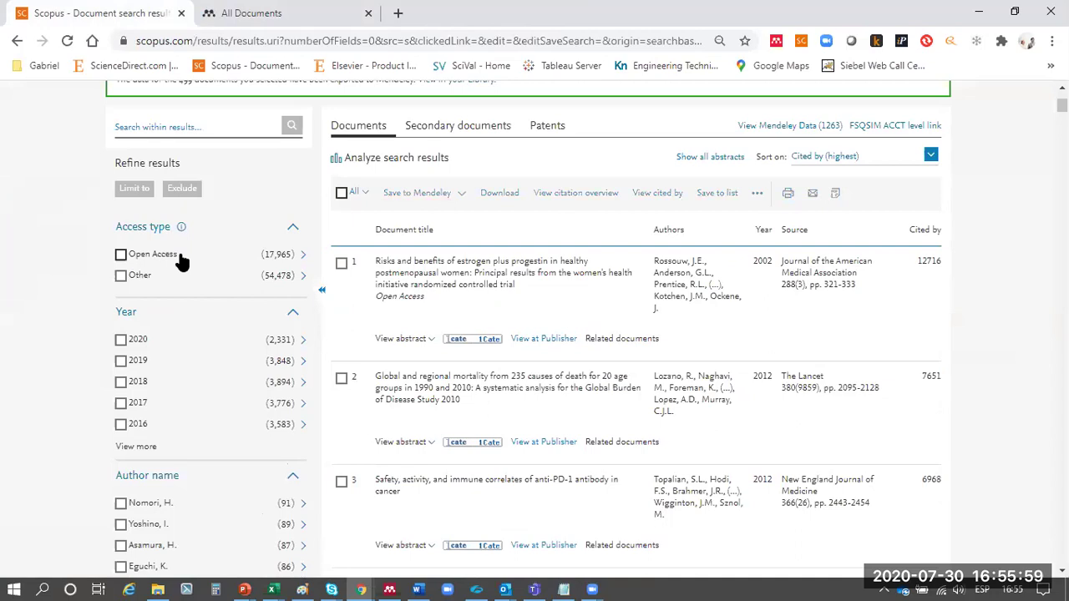
pyautogui.click(144, 194)
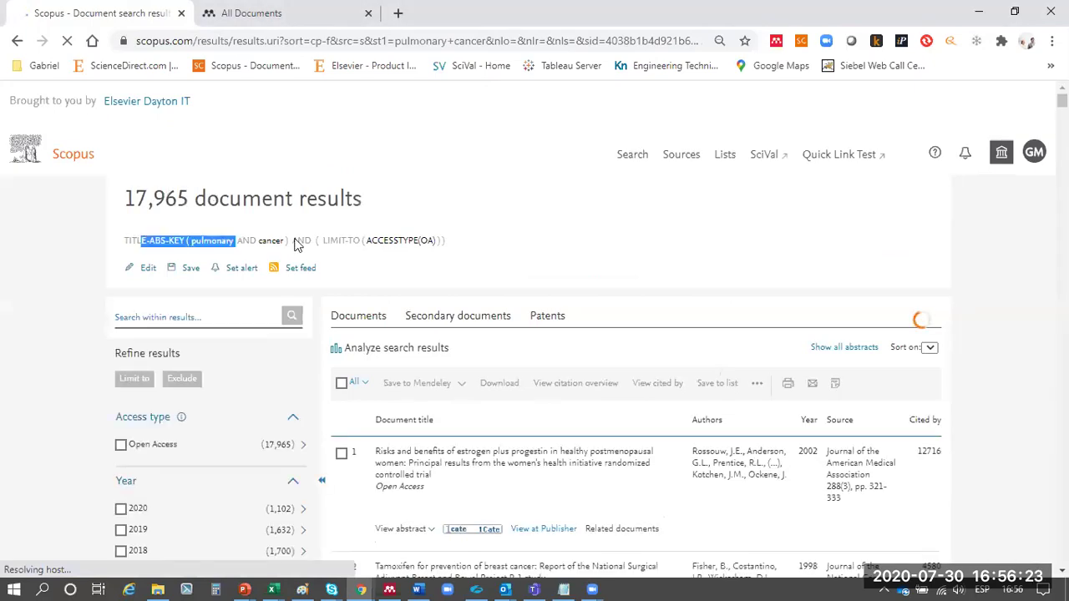
pyautogui.moveTo(532, 232); pyautogui.dragTo(470, 248)
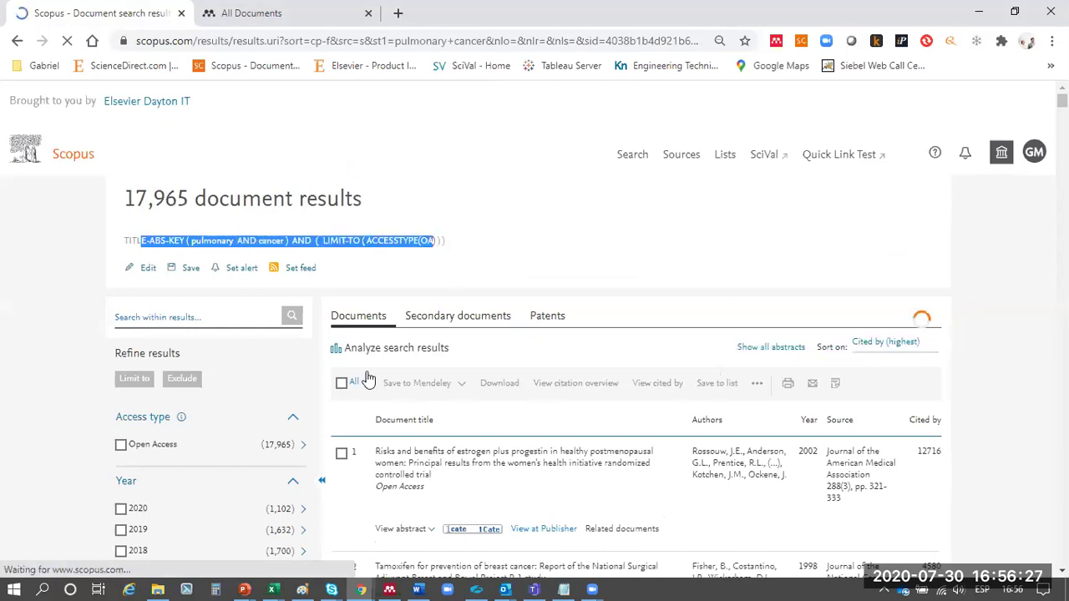
# - Select the first four open access documents in the results list
pyautogui.scroll(-2, 422, 455)
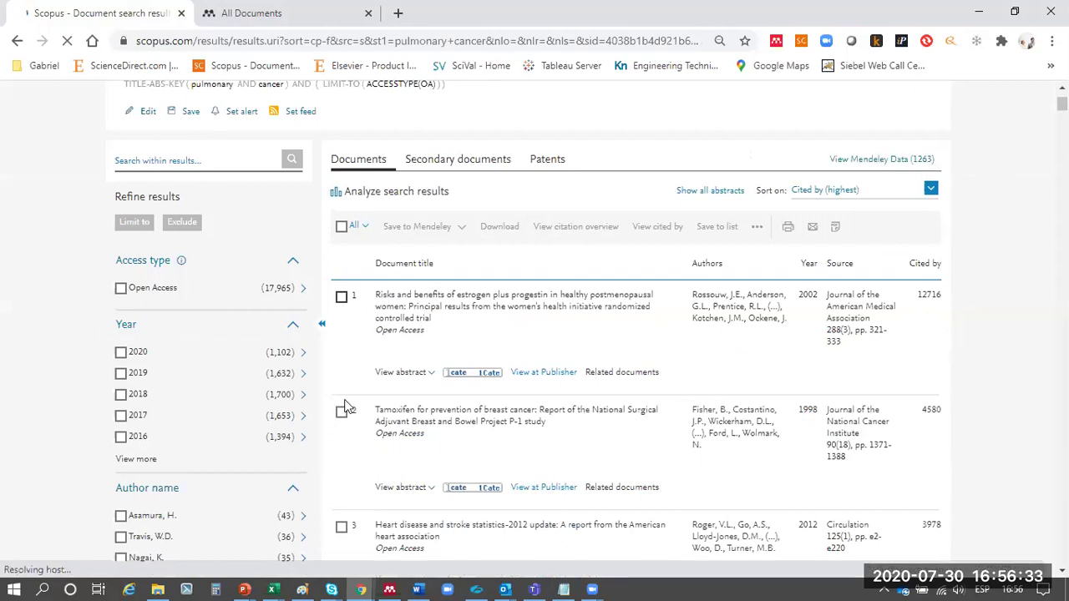
pyautogui.scroll(-2, 347, 407)
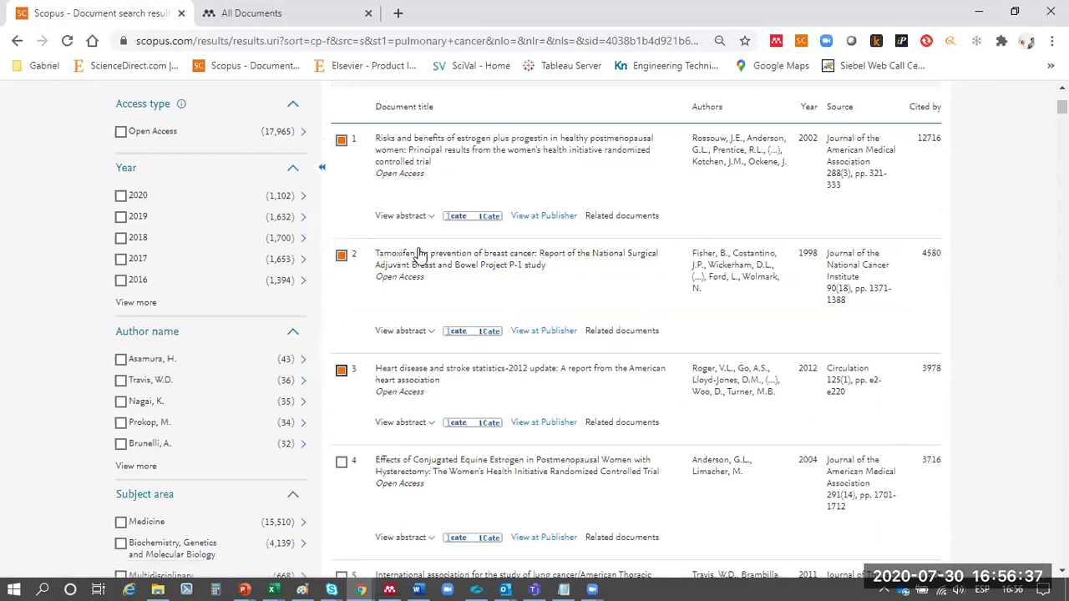
pyautogui.scroll(2, 428, 234)
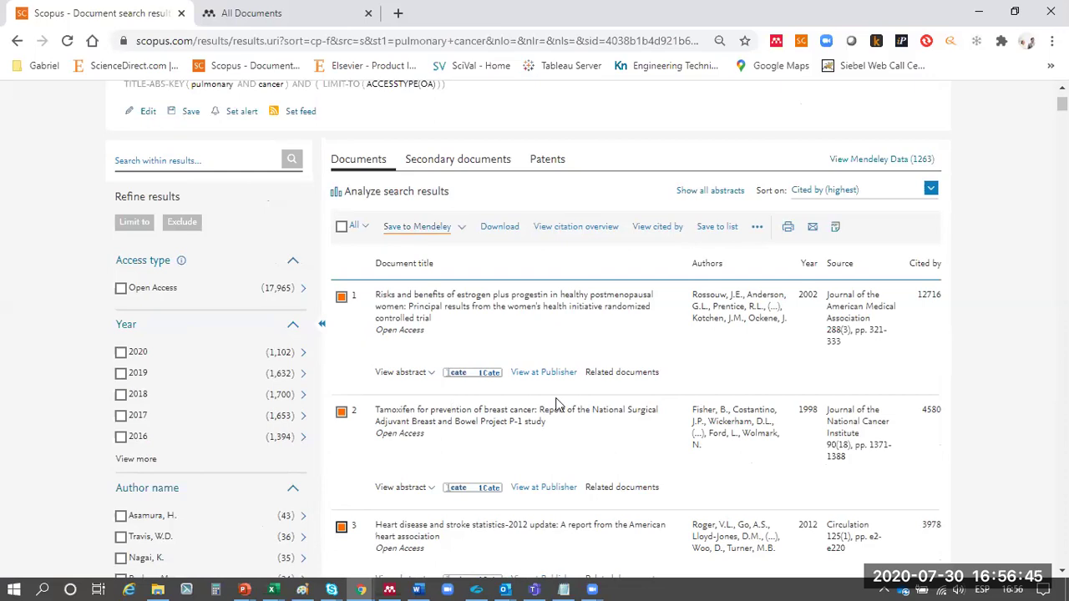
pyautogui.scroll(-2, 558, 404)
pyautogui.scroll(-1, 342, 393)
pyautogui.click(341, 383)
pyautogui.scroll(5, 488, 462)
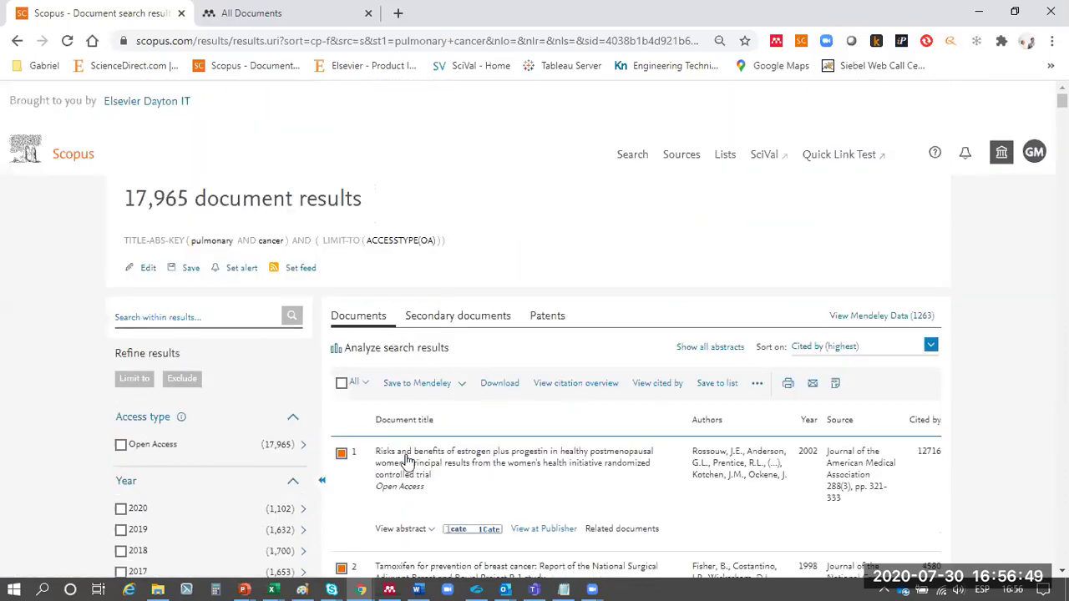
# - Open the record of the first article, on estrogen plus progestin, in a new tab and look over its abstract
pyautogui.rightClick(408, 459)
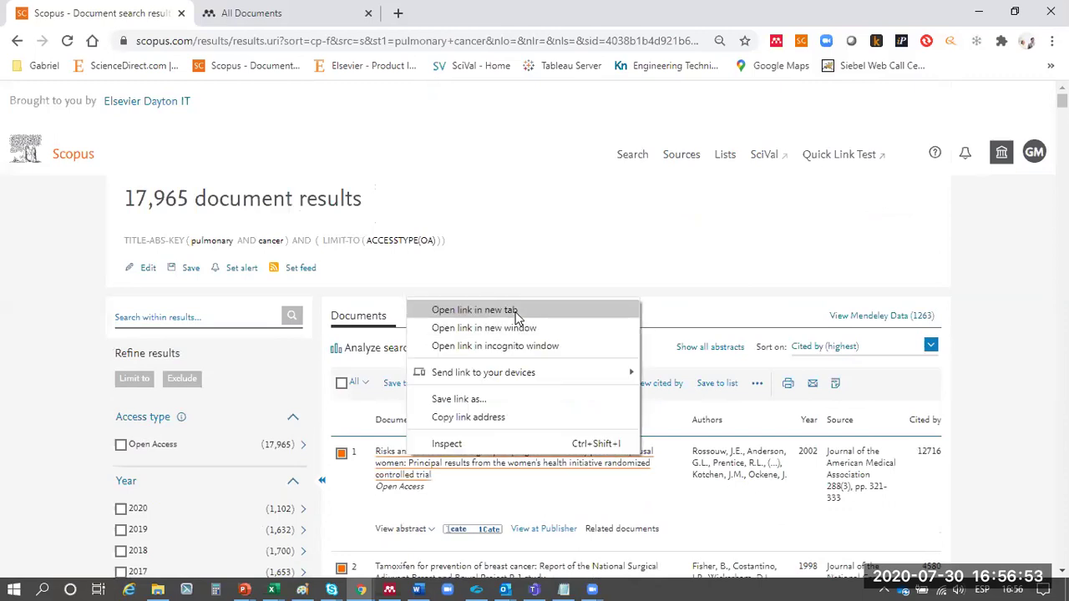
pyautogui.click(453, 463)
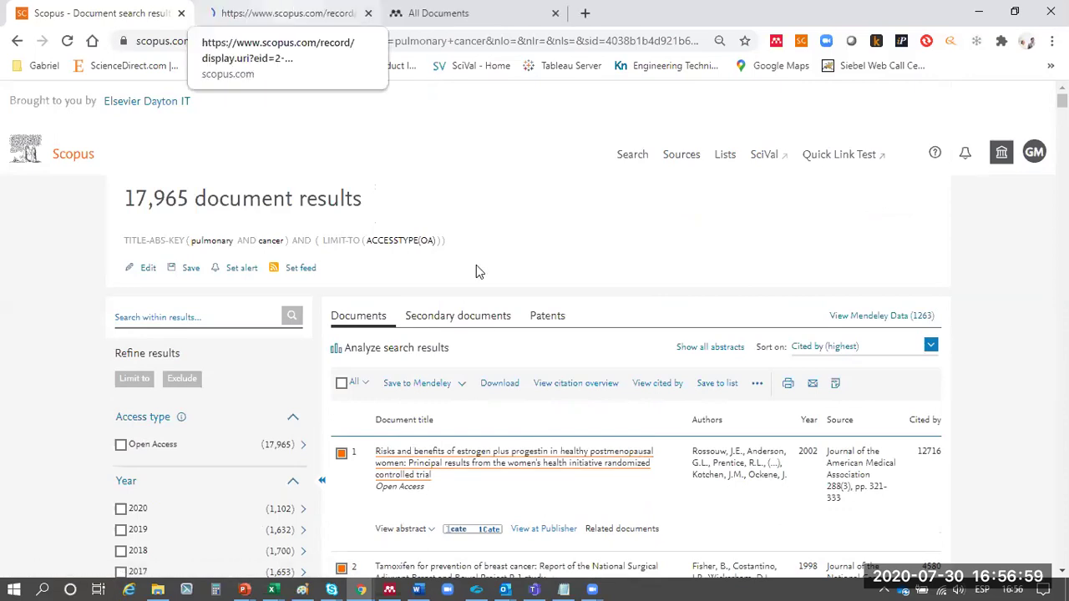
pyautogui.hotkey('ctrl', 'Tab')
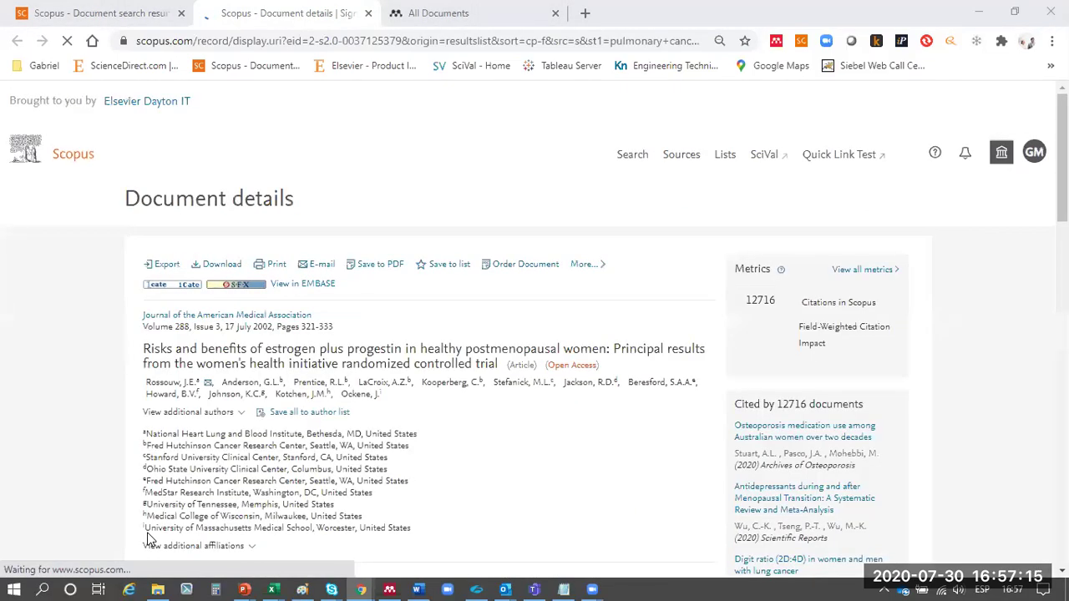
pyautogui.scroll(-4, 311, 416)
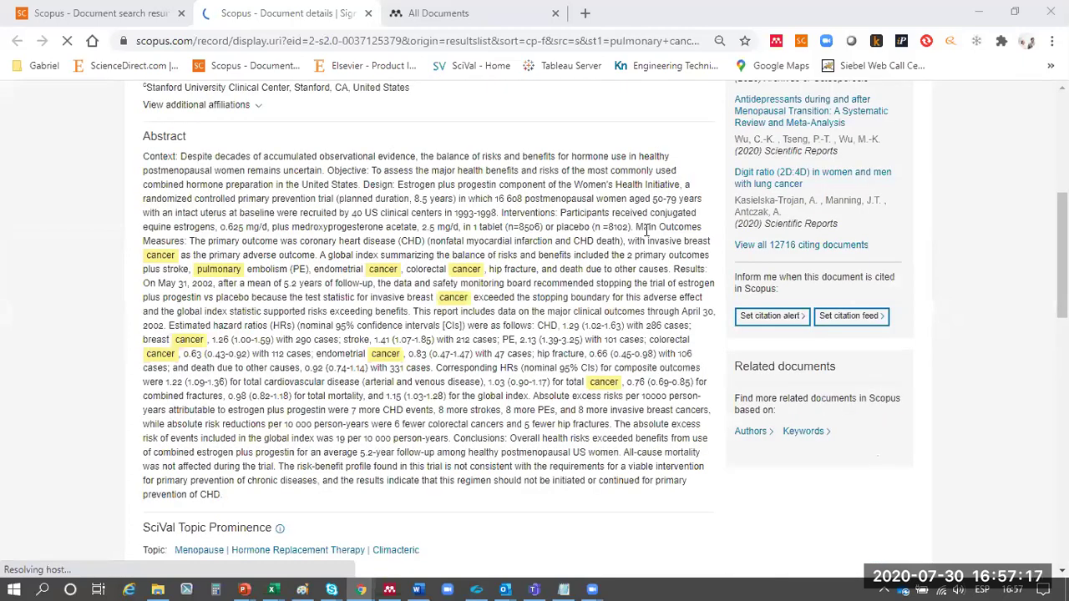
pyautogui.scroll(4, 636, 216)
# - Open the article's publisher version from its additional record options and close the Scopus record tab
pyautogui.click(616, 210)
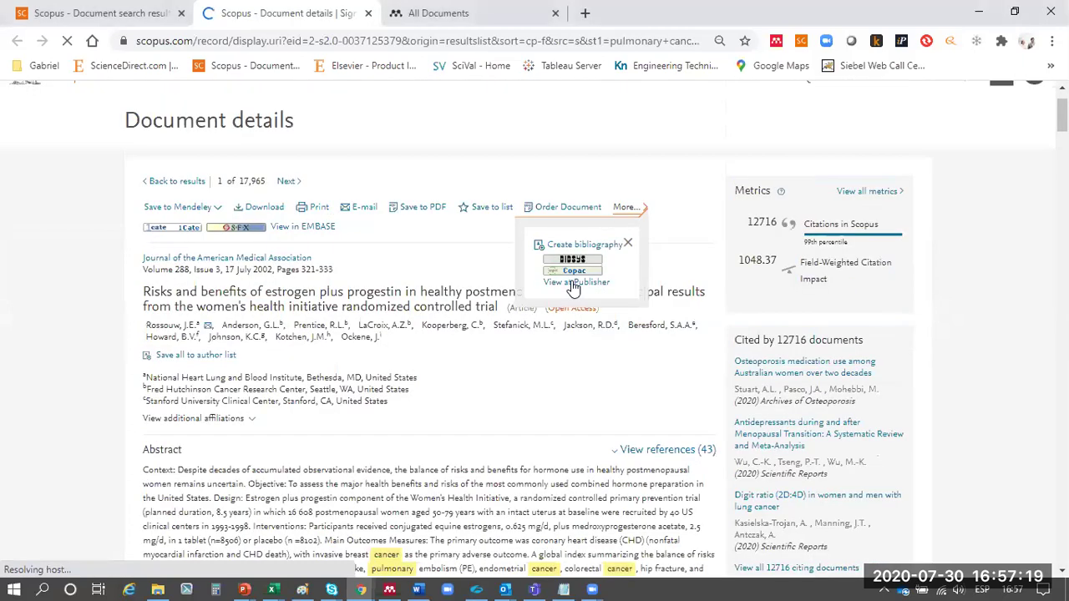
pyautogui.click(576, 282)
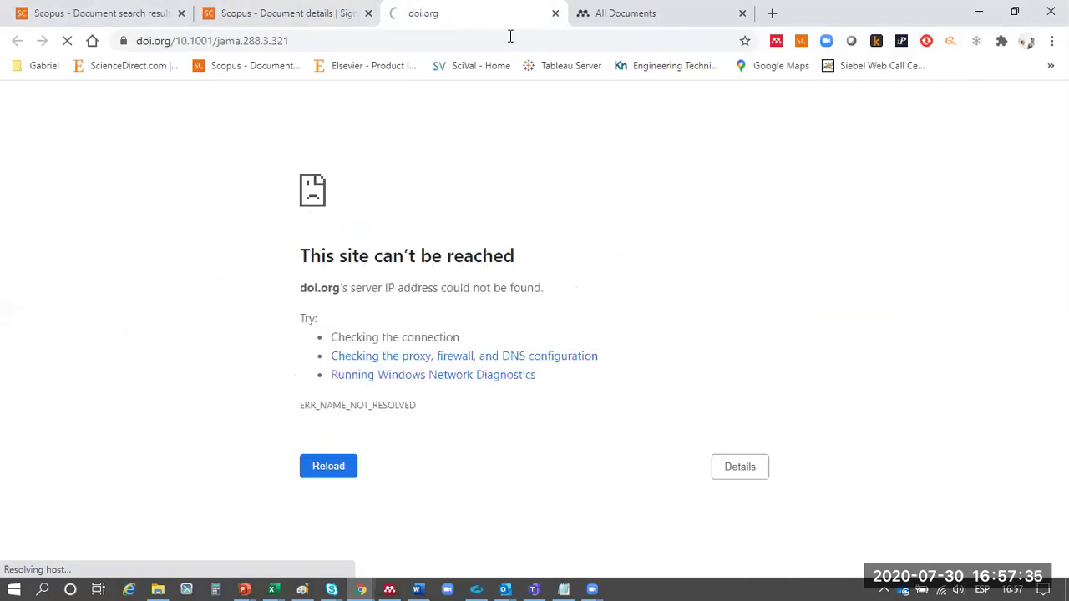
pyautogui.click(368, 13)
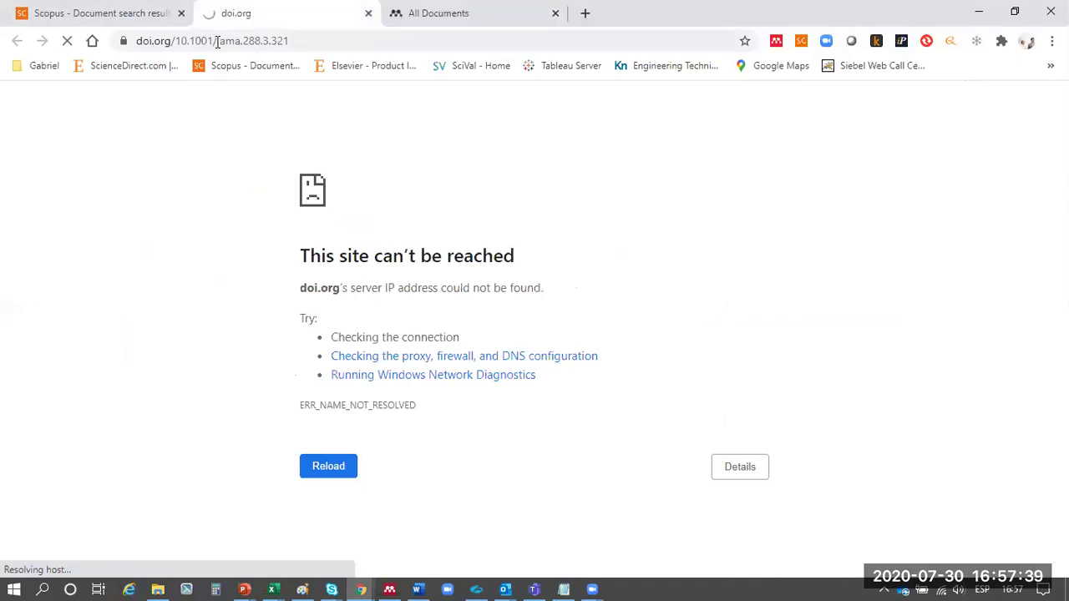
# - Try loading the article's doi.org address again, close its tab and return to the Scopus results
pyautogui.moveTo(217, 40); pyautogui.dragTo(242, 40)
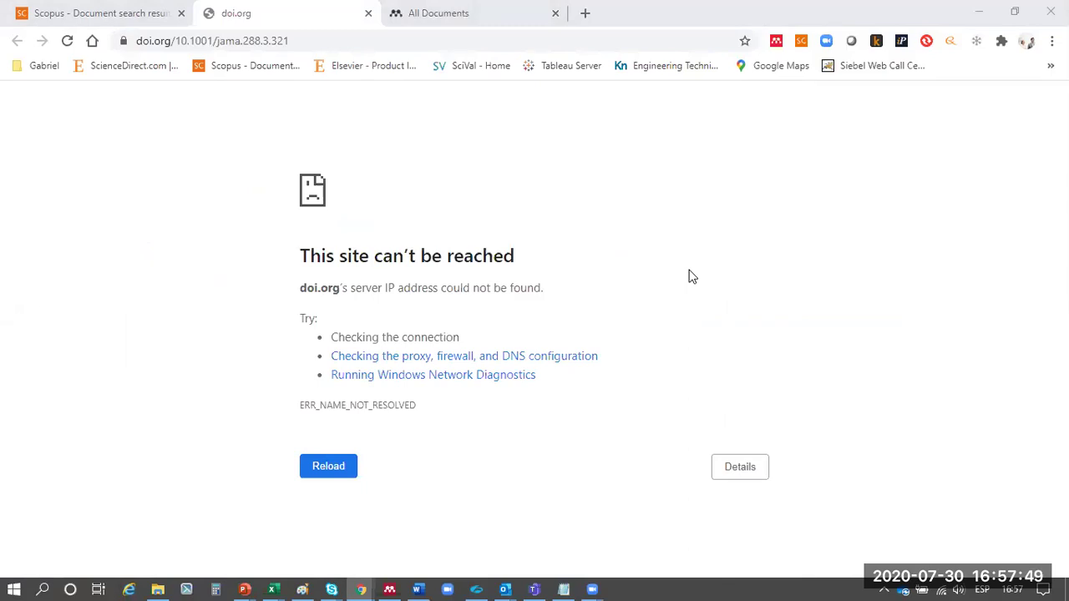
pyautogui.click(416, 39)
pyautogui.press('Return')
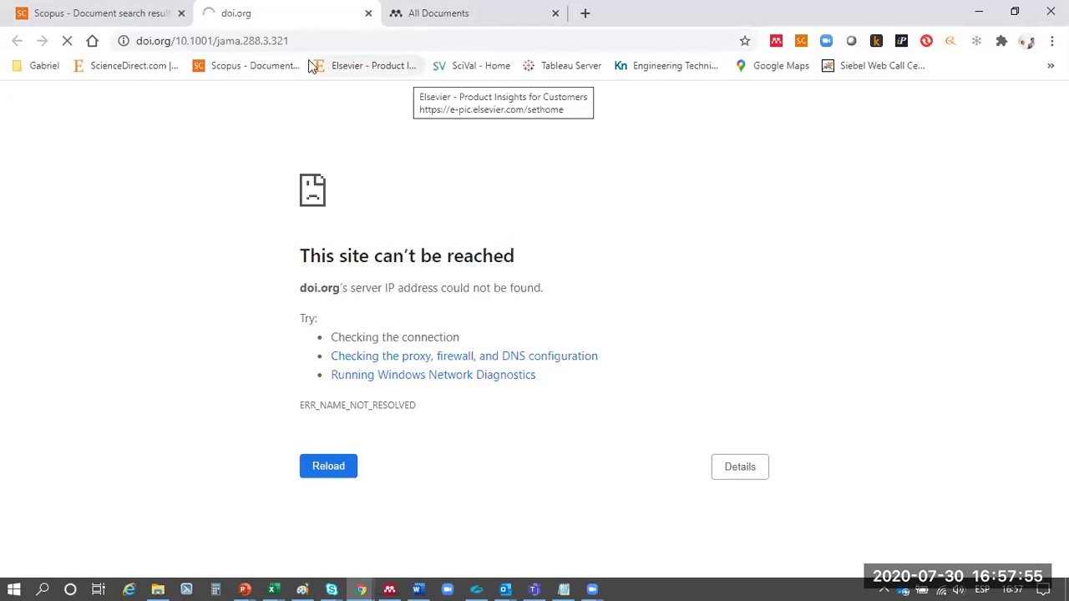
pyautogui.click(360, 42)
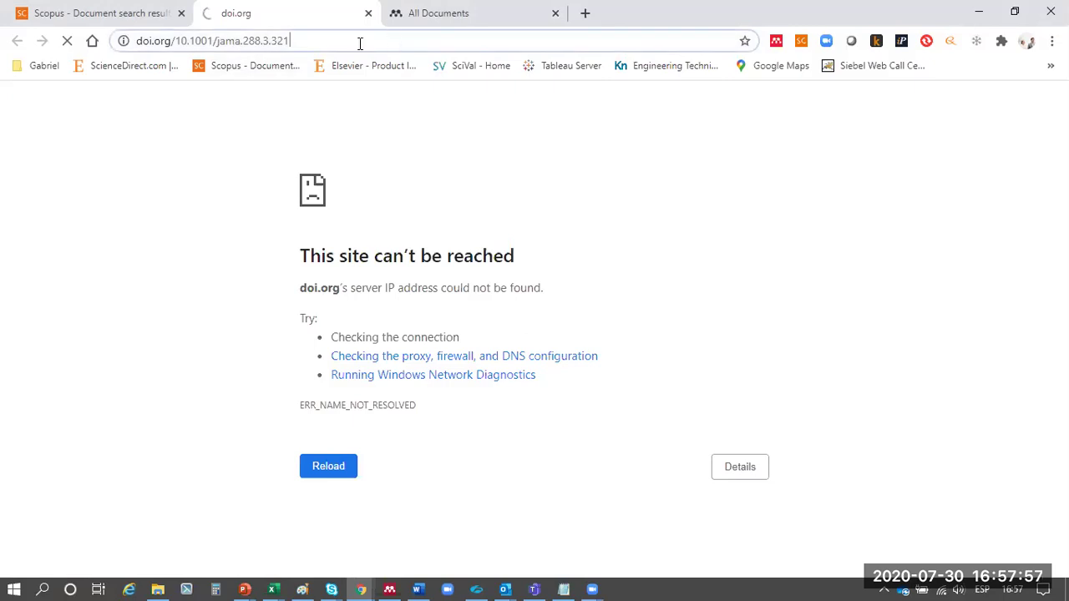
pyautogui.moveTo(359, 42); pyautogui.dragTo(204, 71)
pyautogui.hotkey('ctrl', 'w')
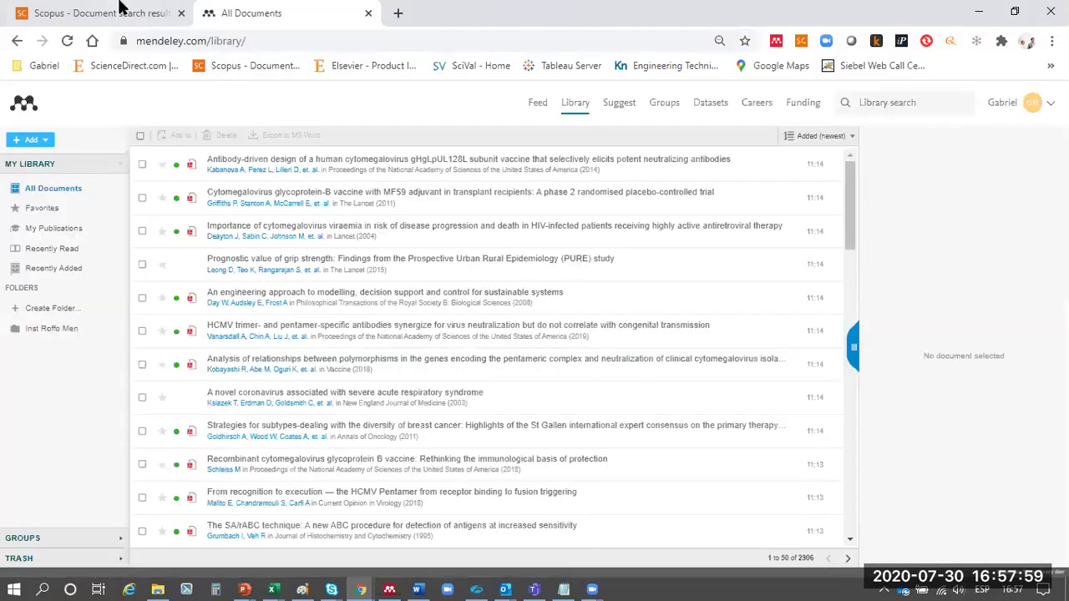
pyautogui.hotkey('ctrl', 'Tab')
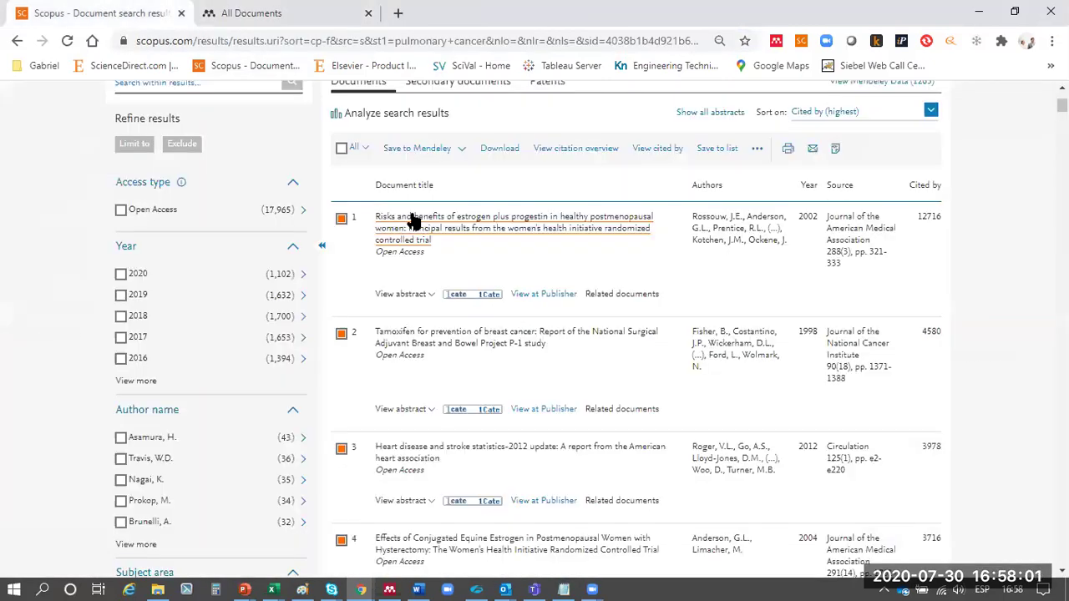
# - Try to download the selected open access documents and reload the results page
pyautogui.click(510, 154)
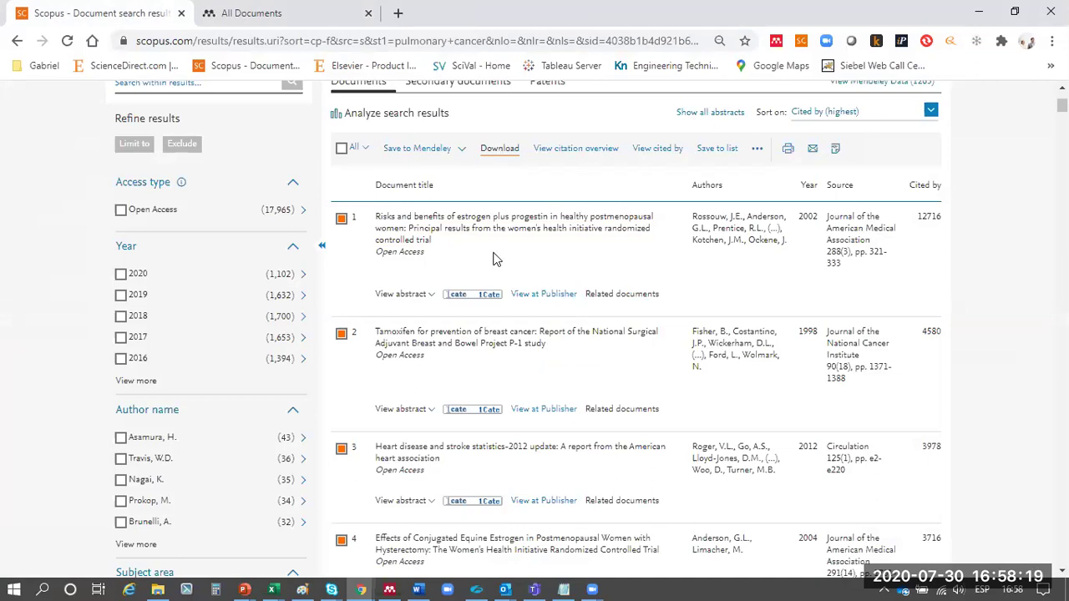
pyautogui.scroll(3, 749, 437)
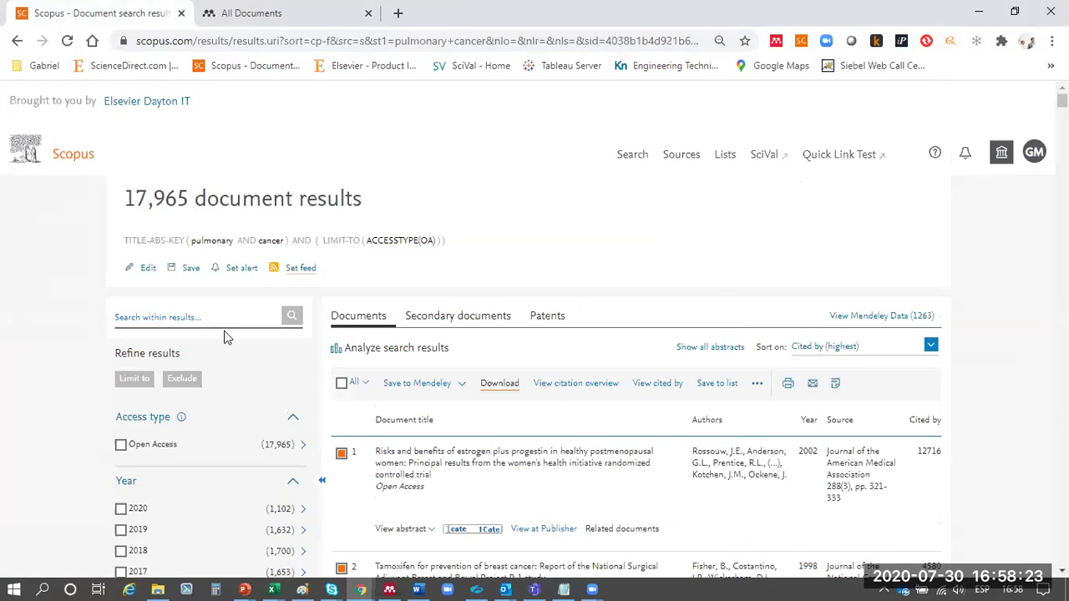
pyautogui.click(410, 46)
pyautogui.press('Return')
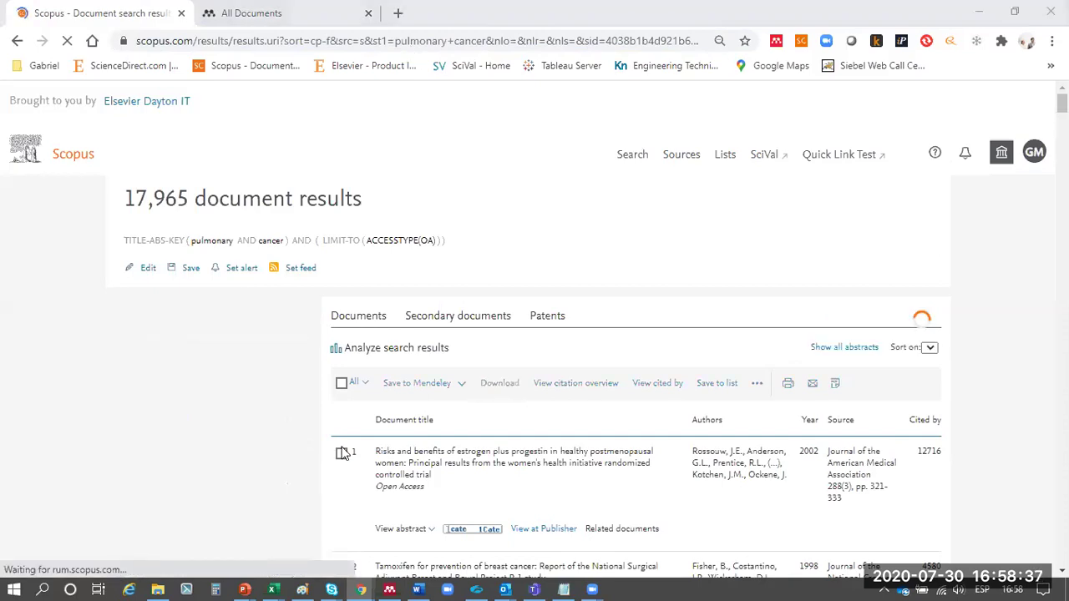
# - Select the first three results again and try to download their documents
pyautogui.scroll(-3, 349, 254)
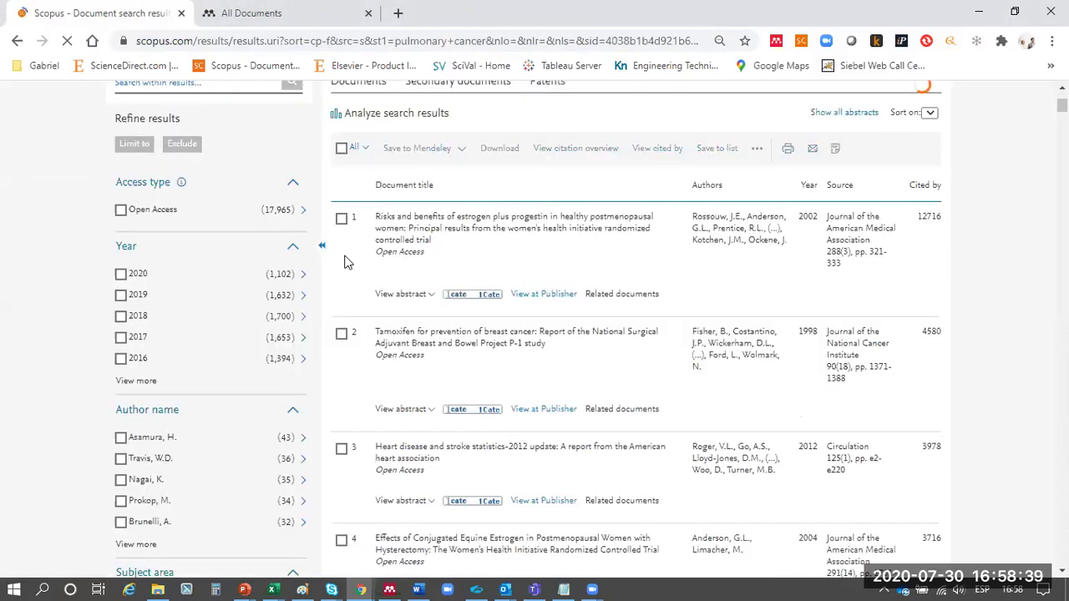
pyautogui.click(341, 218)
pyautogui.click(341, 334)
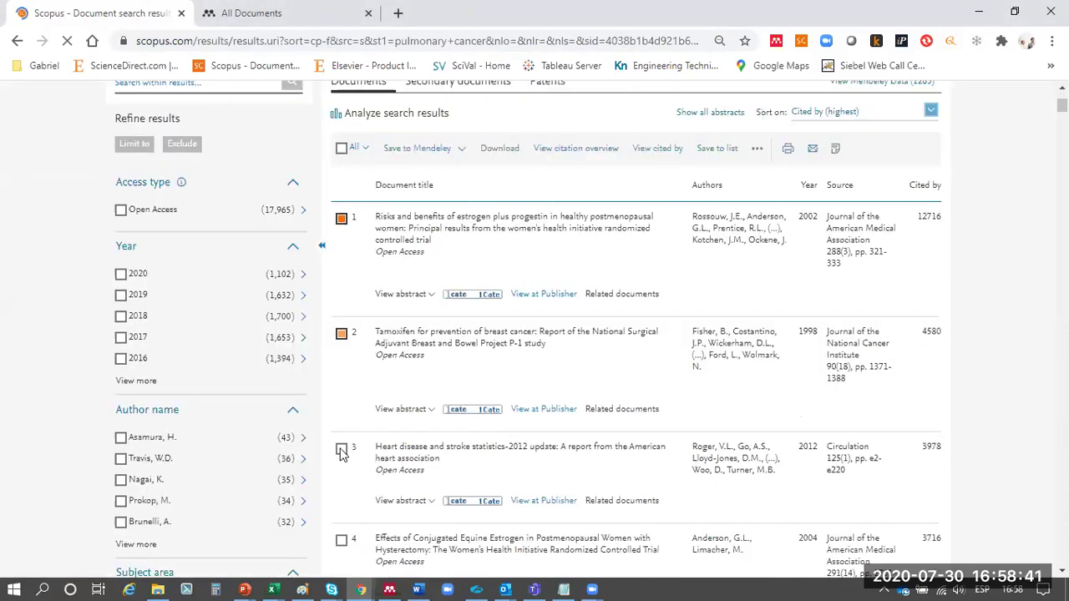
pyautogui.click(508, 149)
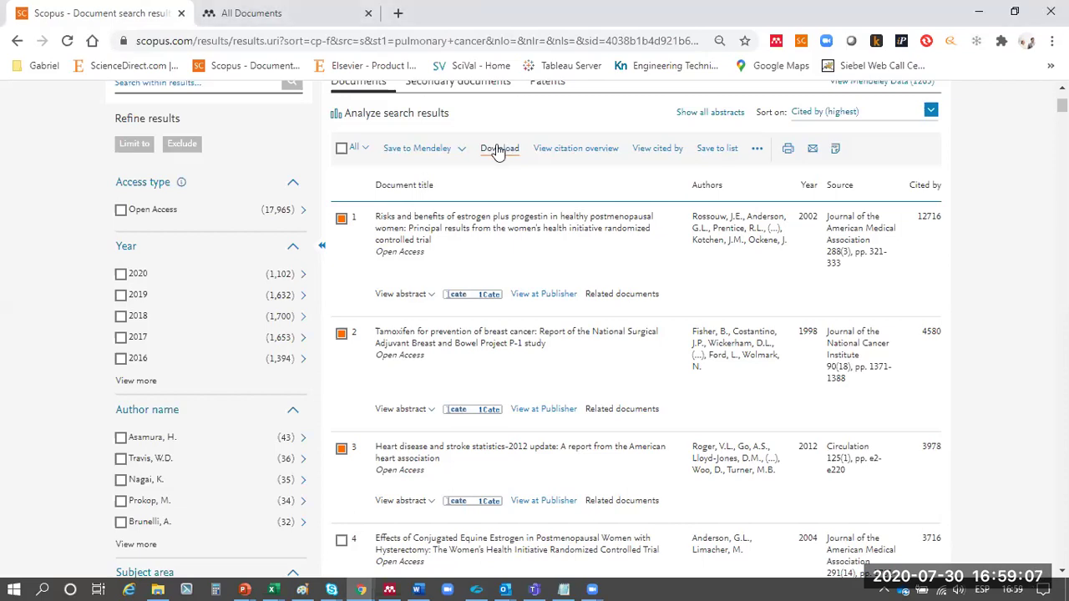
# - Reload the results page, select all listed documents and try to download them
pyautogui.click(473, 40)
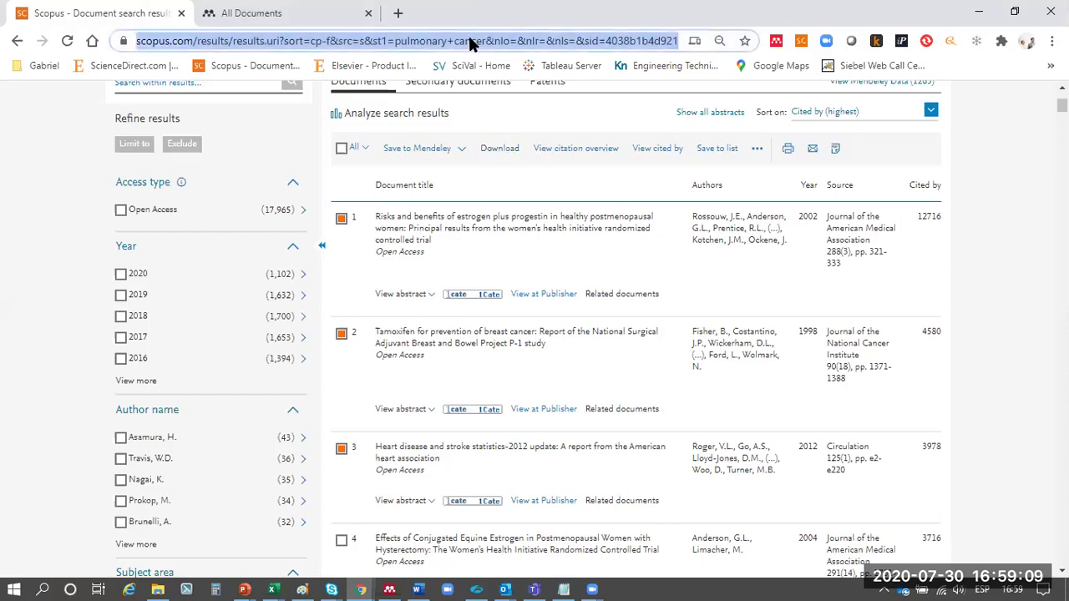
pyautogui.press('Return')
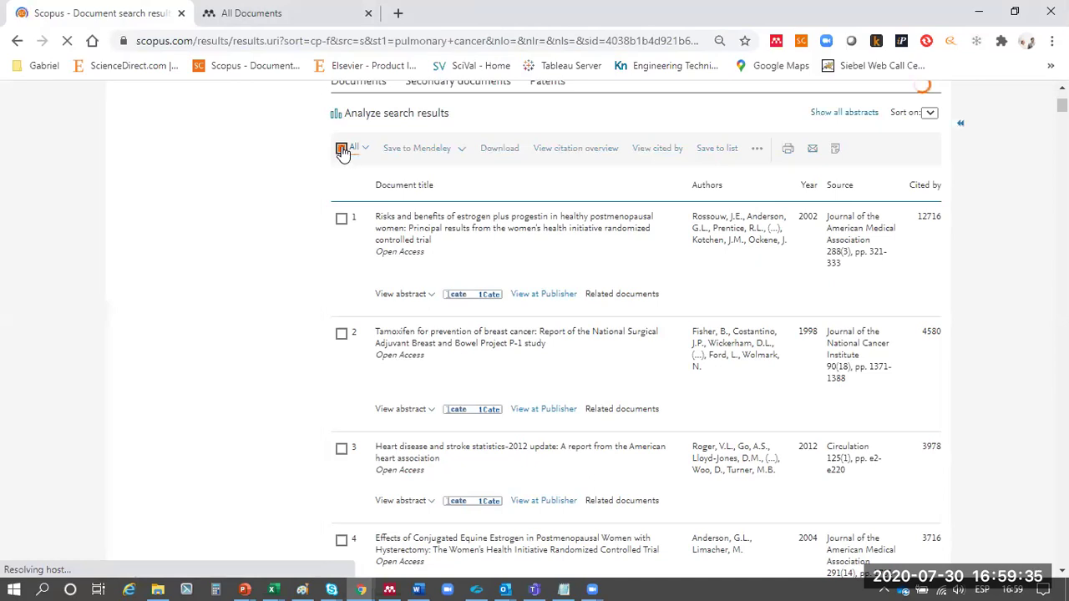
pyautogui.click(342, 150)
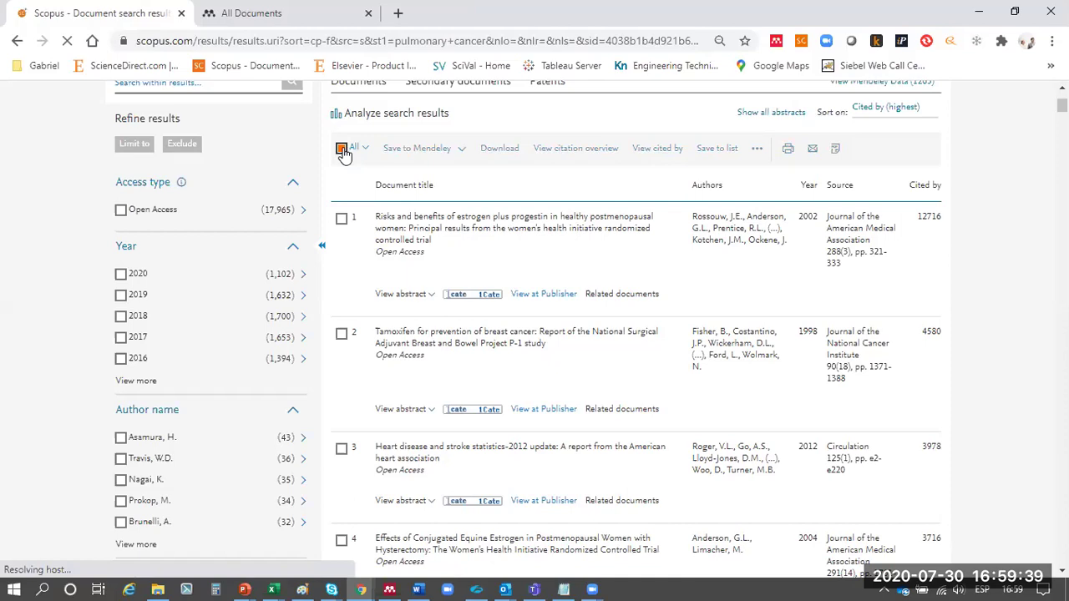
pyautogui.click(342, 150)
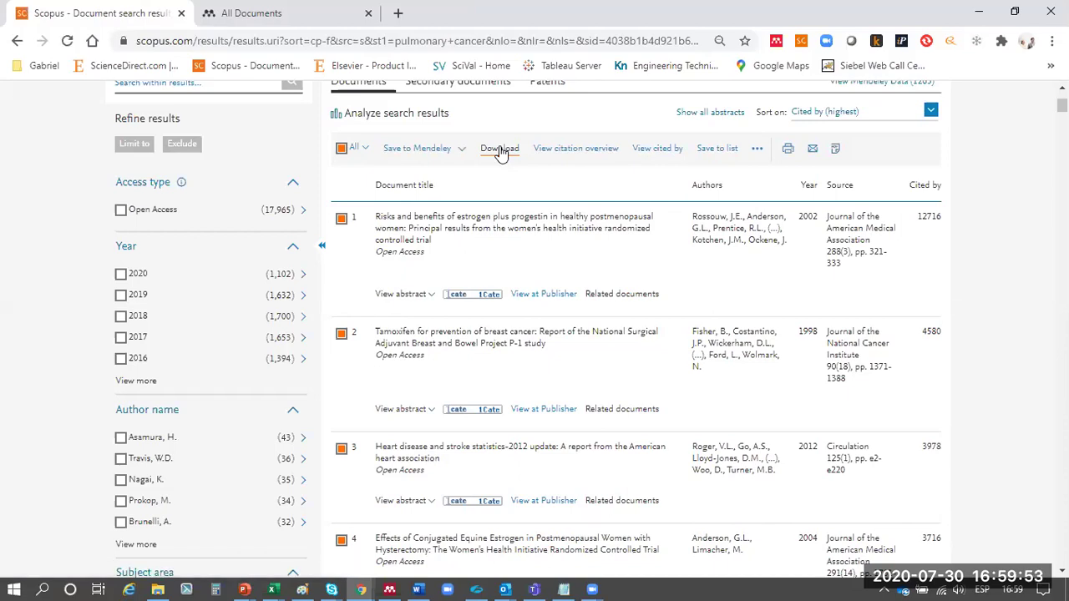
pyautogui.click(500, 150)
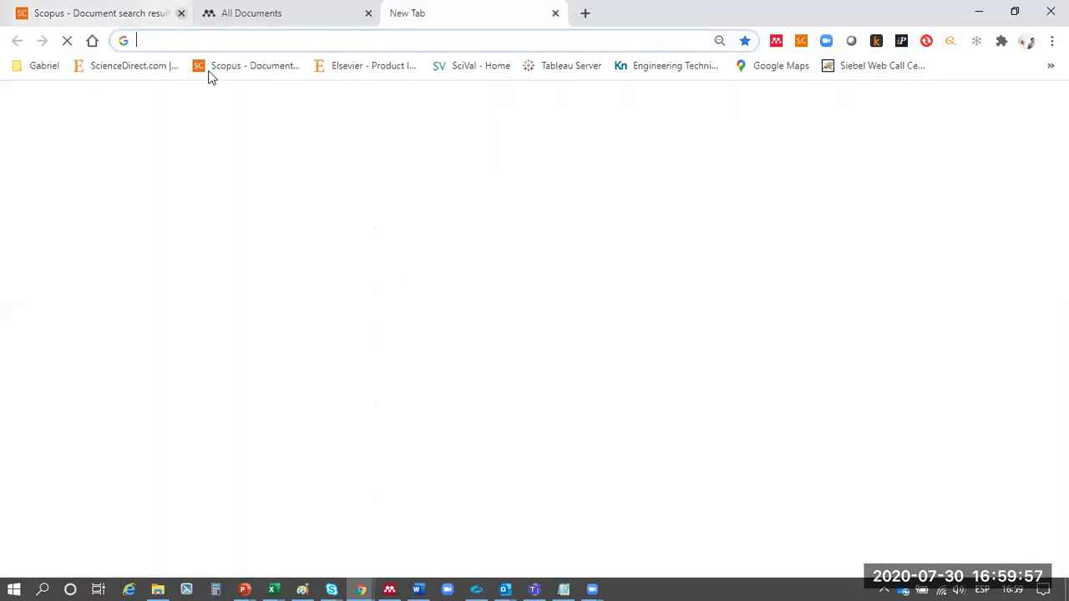
# - Open a fresh Scopus document search and search title, abstract and keywords for pulmonary cancer
pyautogui.click(209, 74)
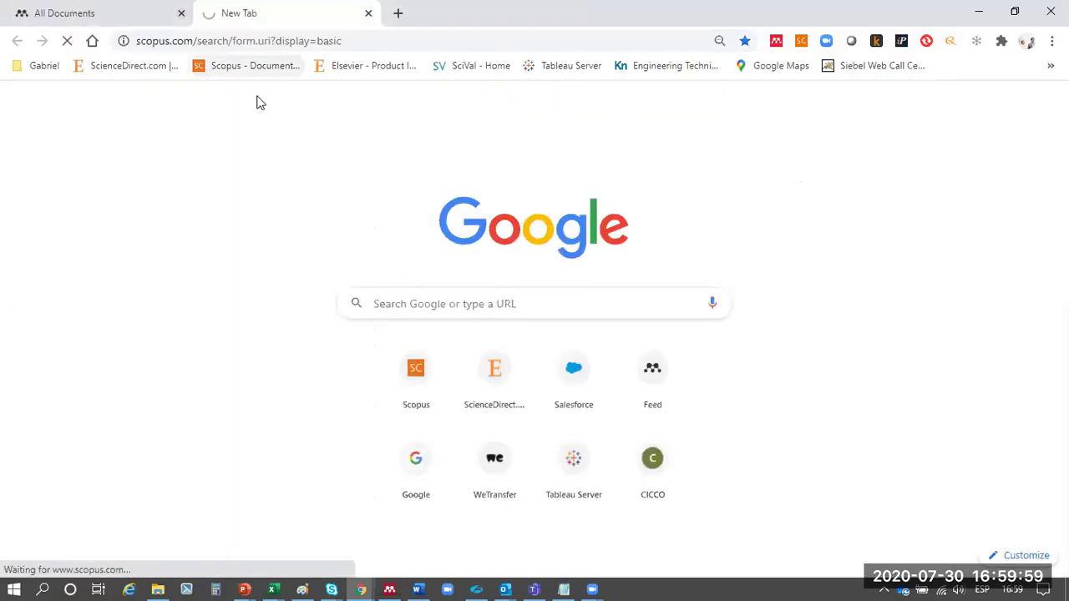
pyautogui.moveTo(139, 22); pyautogui.dragTo(346, 24)
pyautogui.click(129, 10)
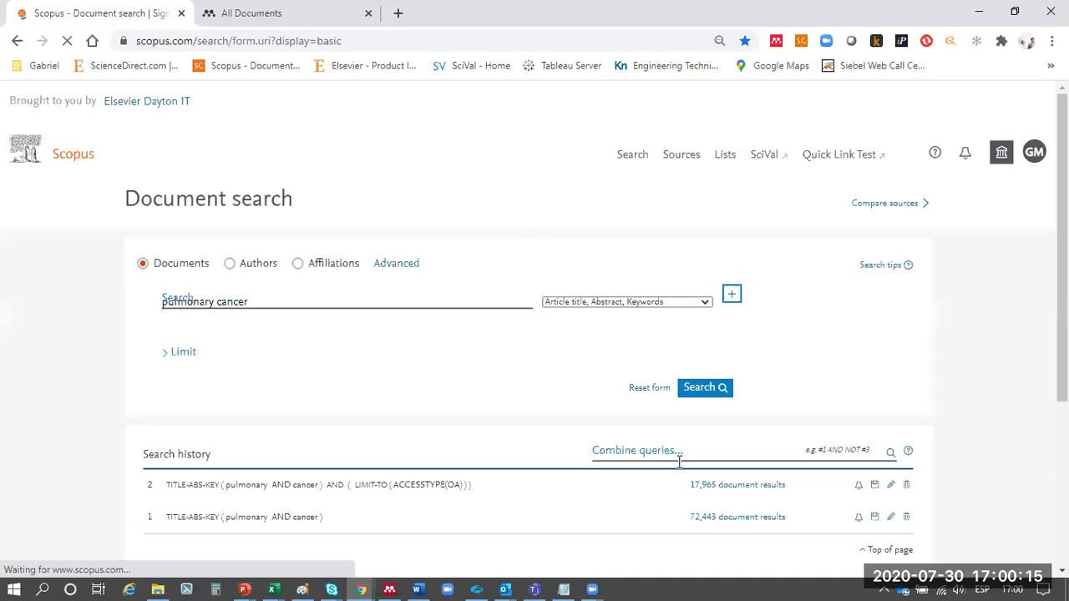
pyautogui.click(714, 389)
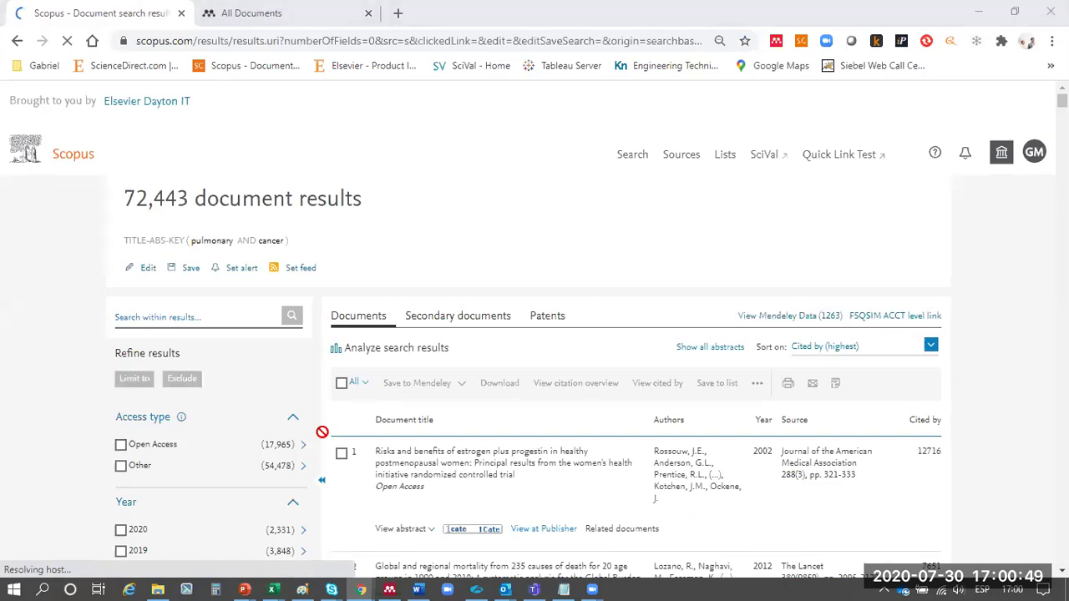
# - Limit the pulmonary cancer results to open access and select all listed documents
pyautogui.click(142, 381)
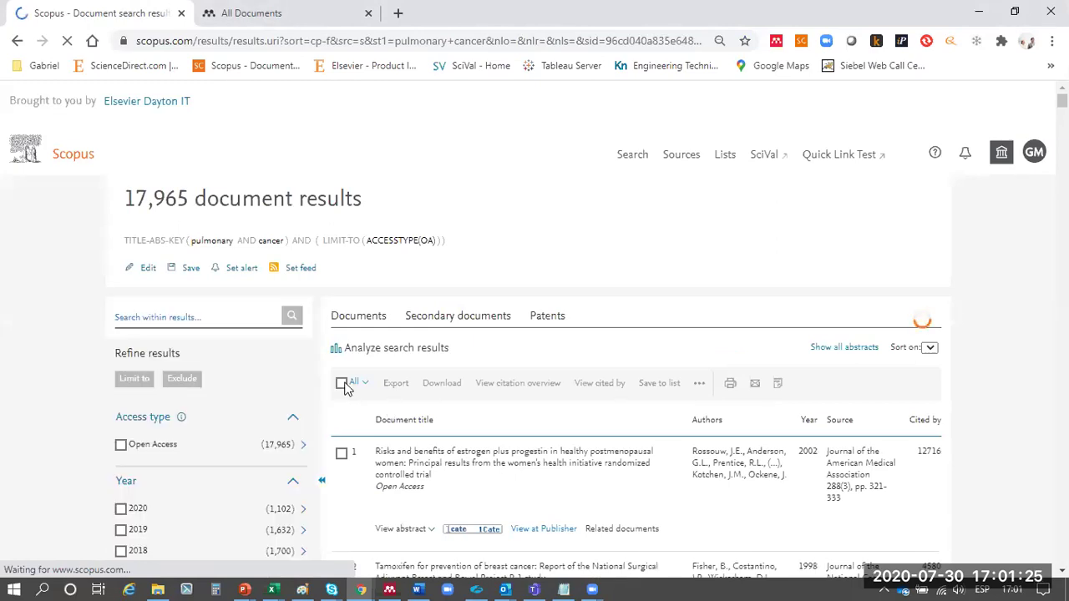
pyautogui.scroll(-3, 345, 388)
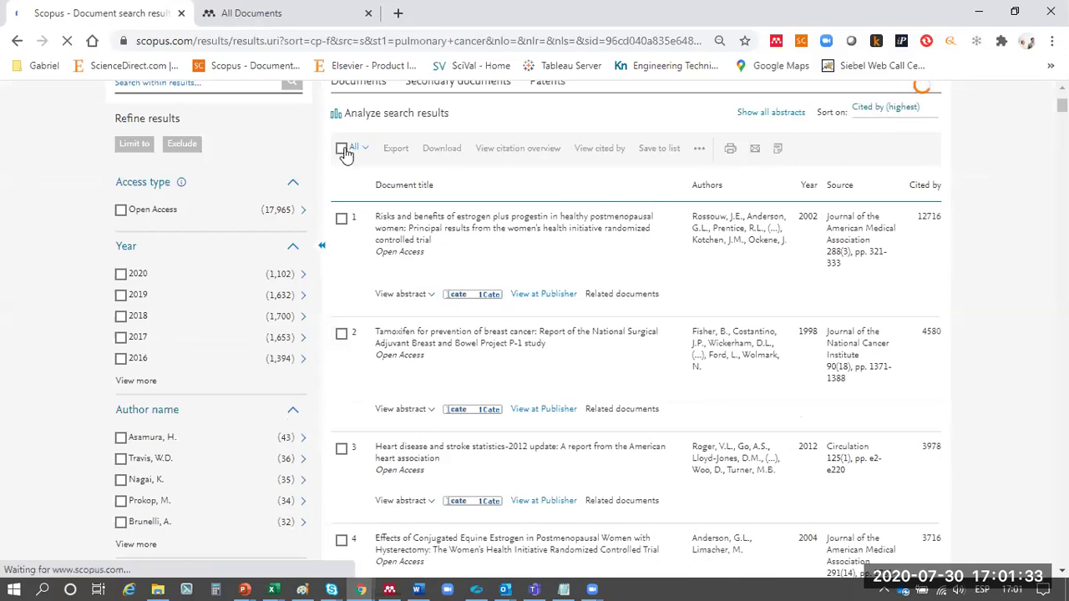
pyautogui.click(341, 149)
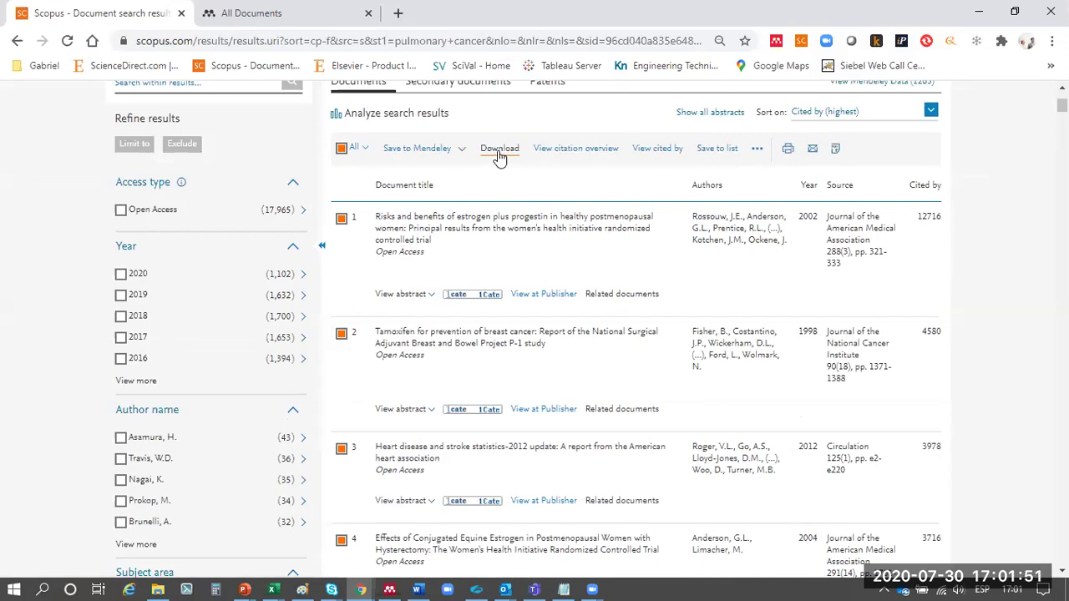
# - Clear the selection of all listed documents and select only the first result
pyautogui.scroll(3, 491, 183)
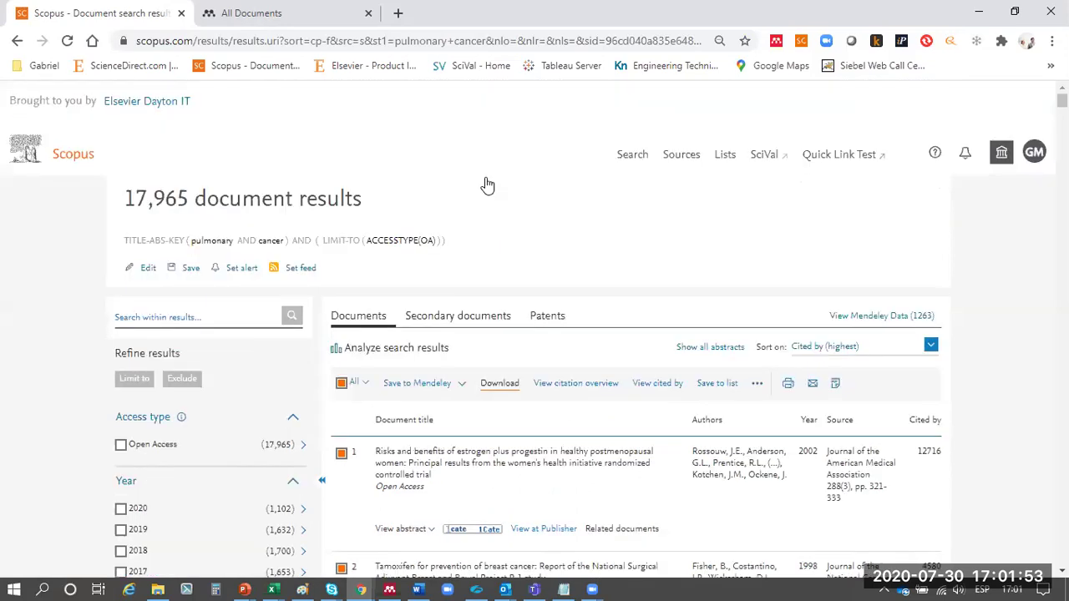
pyautogui.click(342, 382)
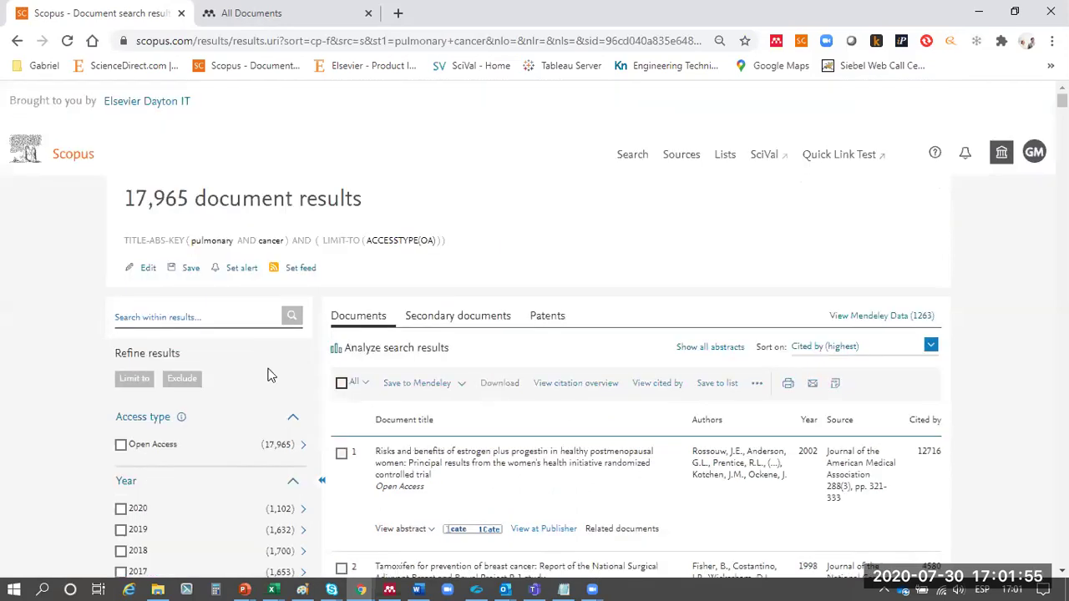
pyautogui.click(343, 456)
# - Discard the first result's newly opened tab and view the record of the second result, on tamoxifen for prevention of breast cancer
pyautogui.middleClick(570, 318)
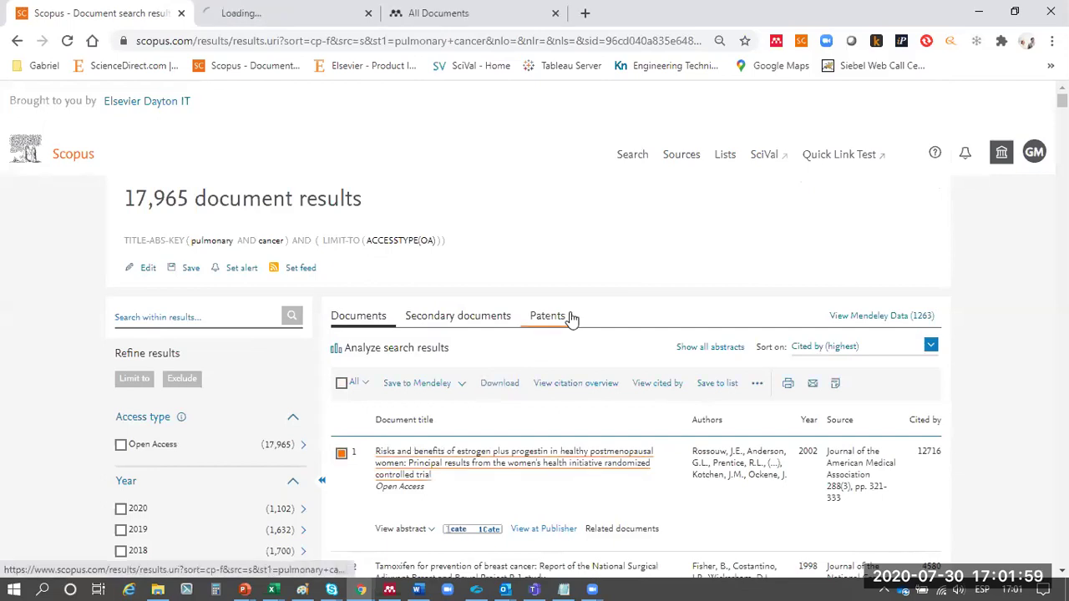
pyautogui.scroll(-5, 397, 380)
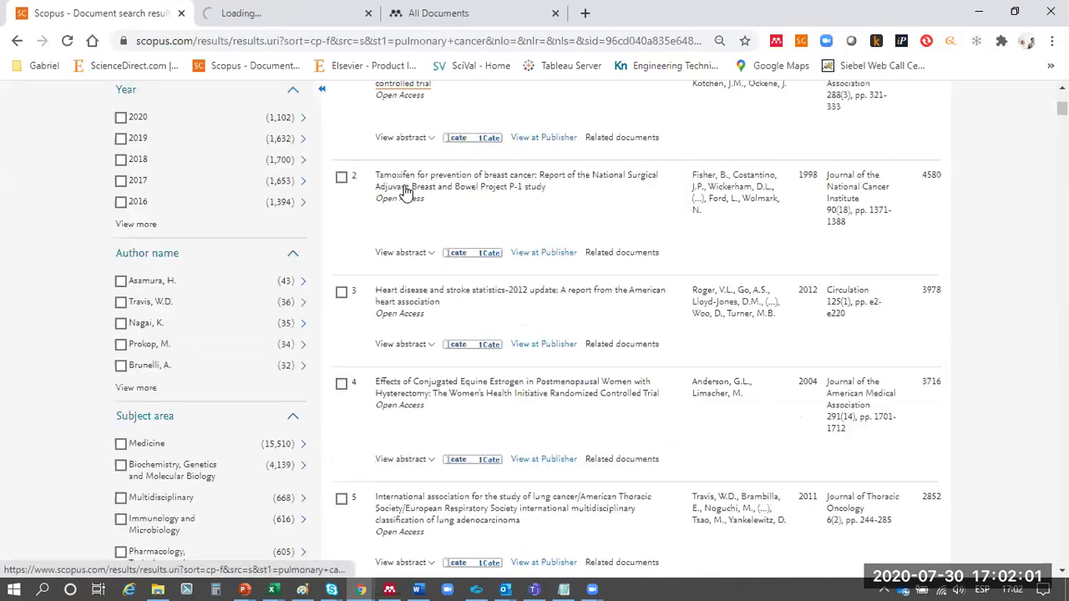
pyautogui.click(369, 14)
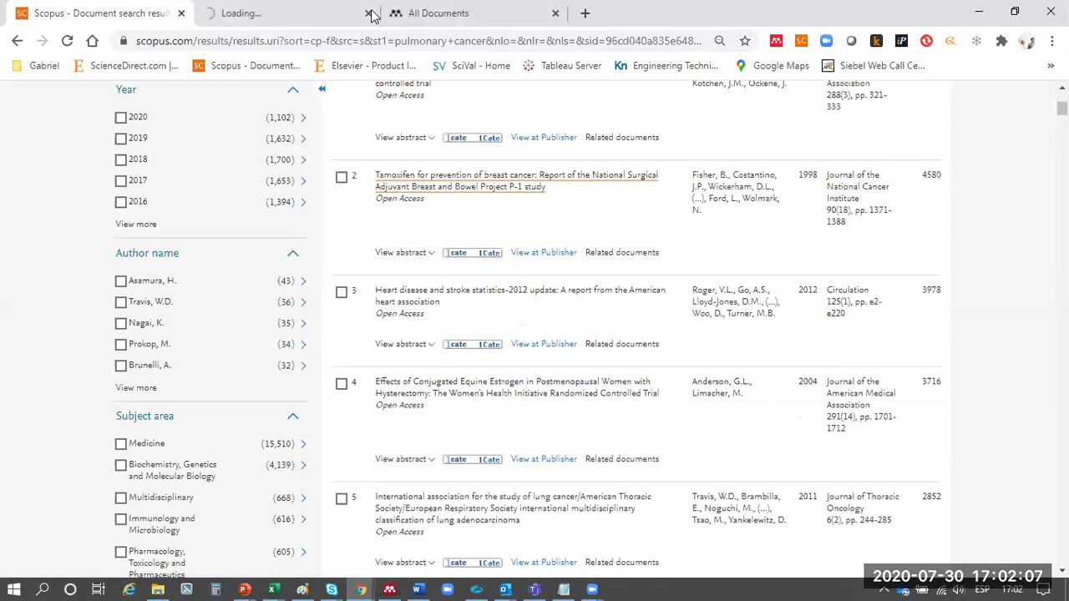
pyautogui.click(313, 6)
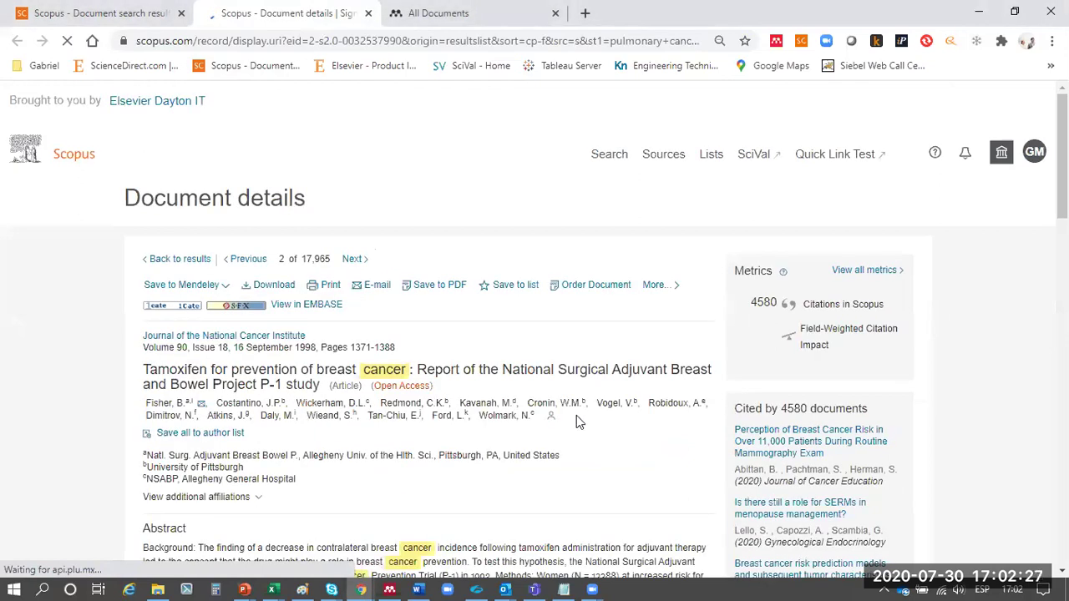
# - Open the tamoxifen article on the publisher's site and close its Scopus record
pyautogui.click(571, 369)
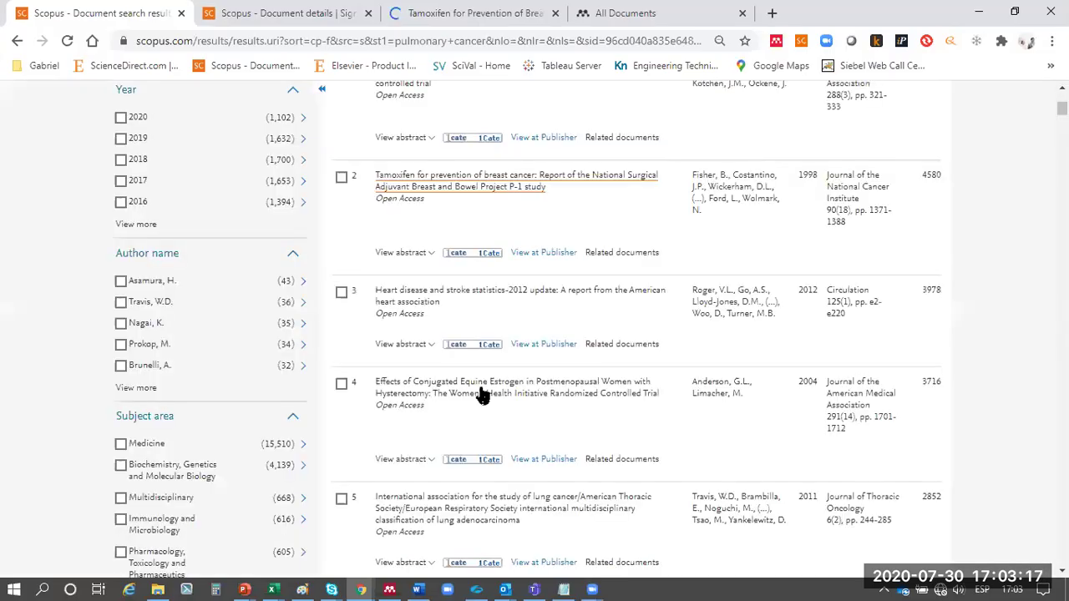
pyautogui.scroll(5, 489, 384)
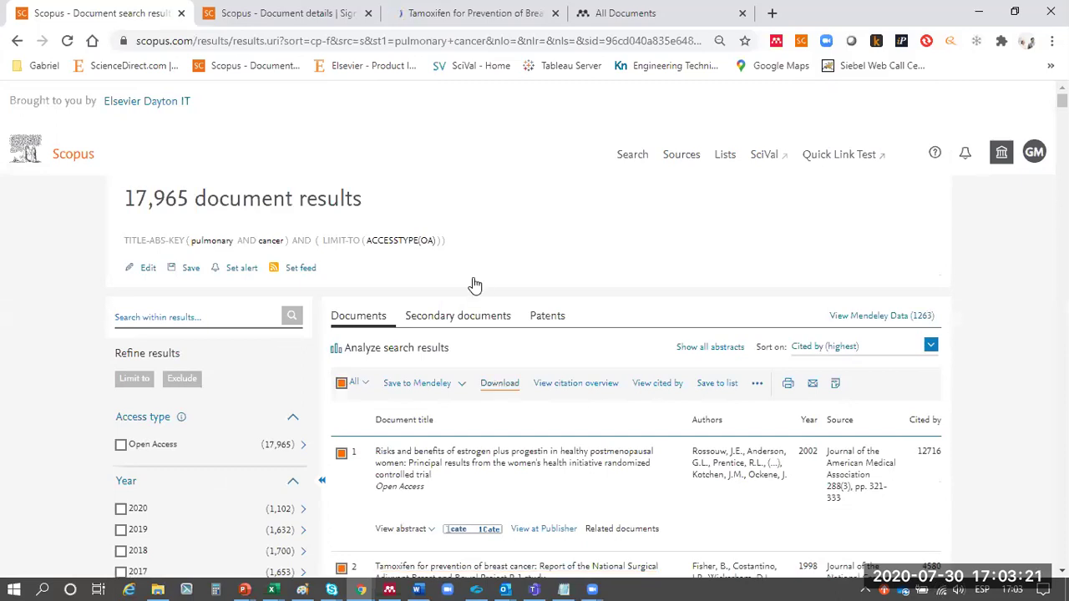
pyautogui.click(438, 17)
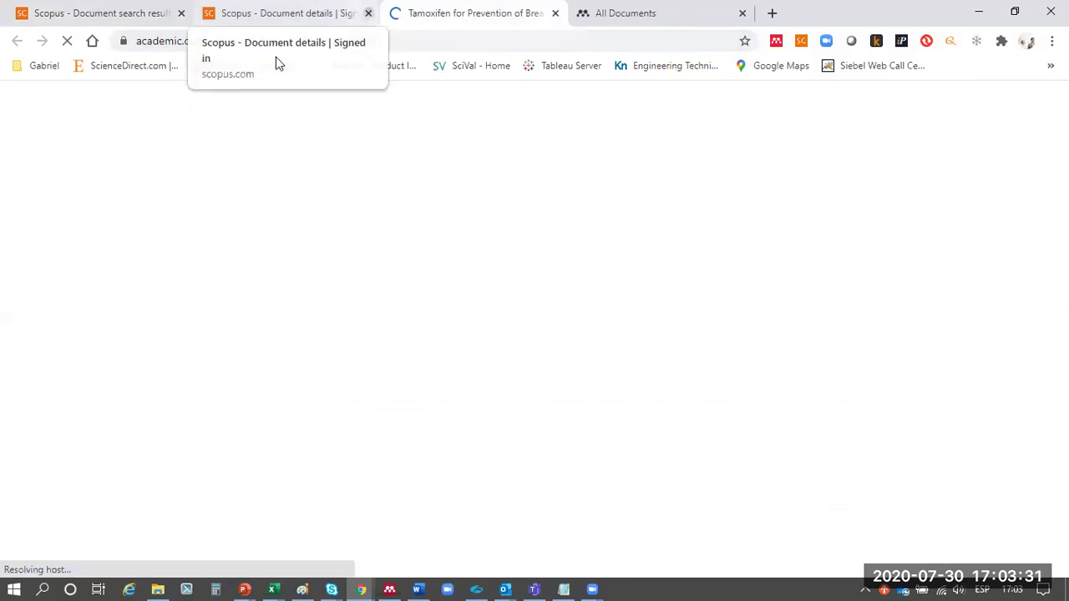
pyautogui.click(369, 12)
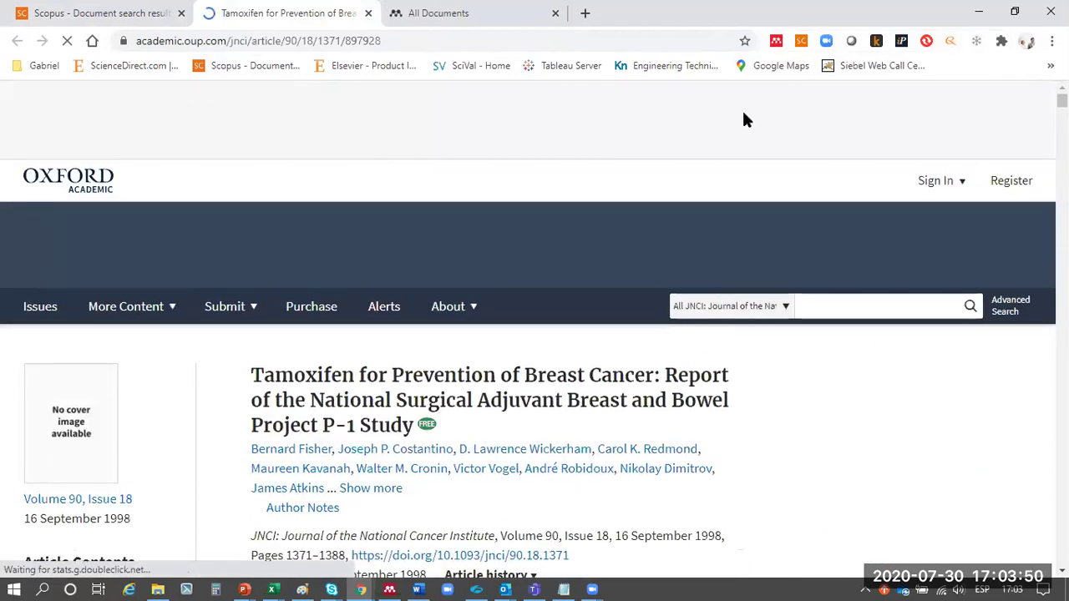
# - Add the main journal article reference detected on the Oxford Academic page to My Library with the Mendeley Web Importer, including available PDFs
pyautogui.click(775, 42)
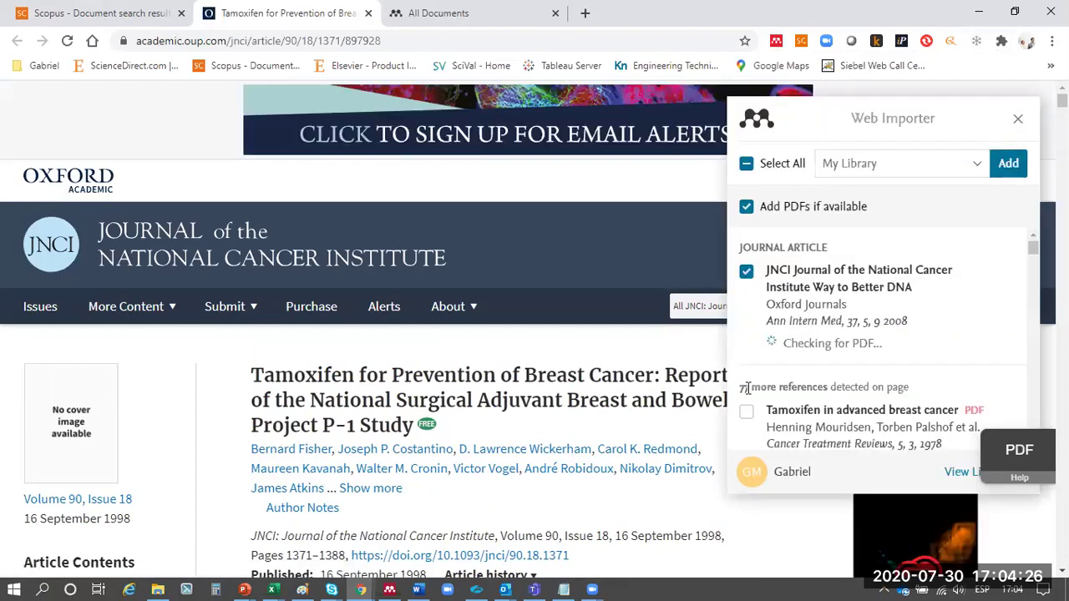
pyautogui.doubleClick(745, 386)
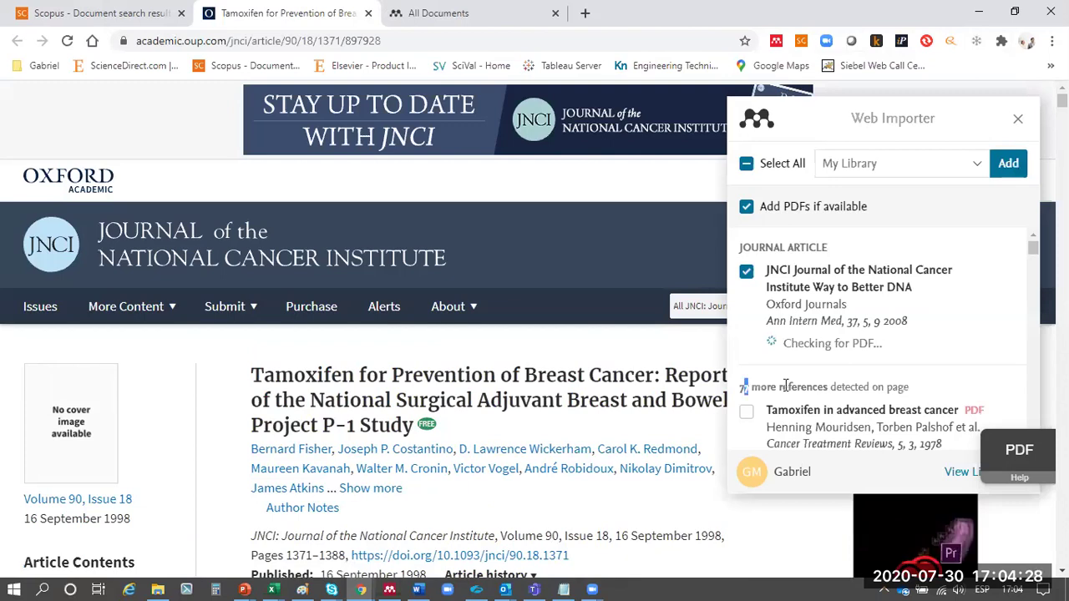
pyautogui.click(1009, 166)
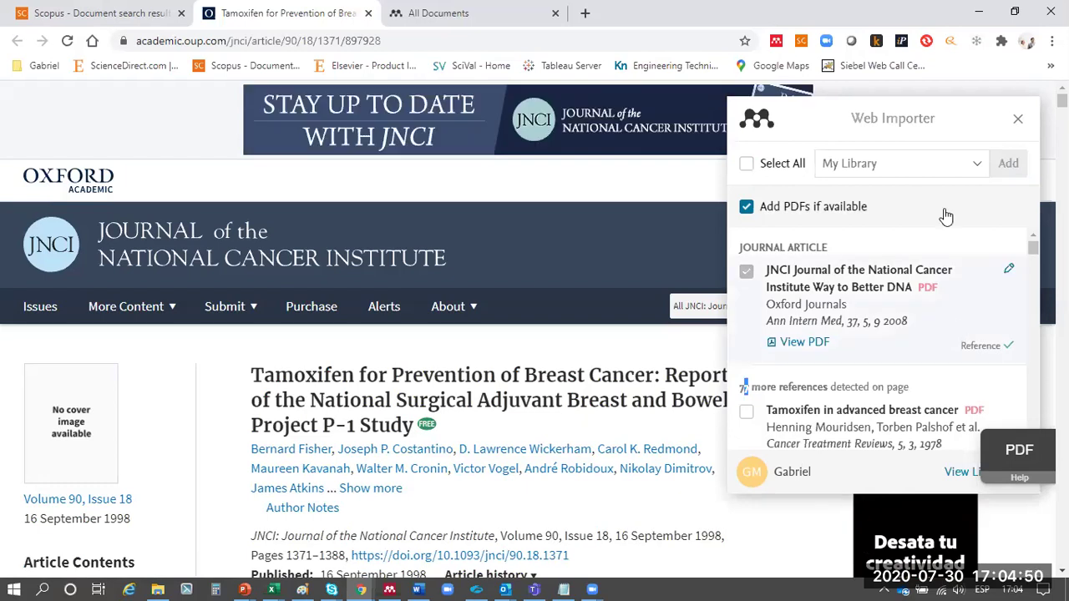
# - Examine the imported reference's details and the article text, keep PDF import enabled, and close the importer
pyautogui.click(911, 352)
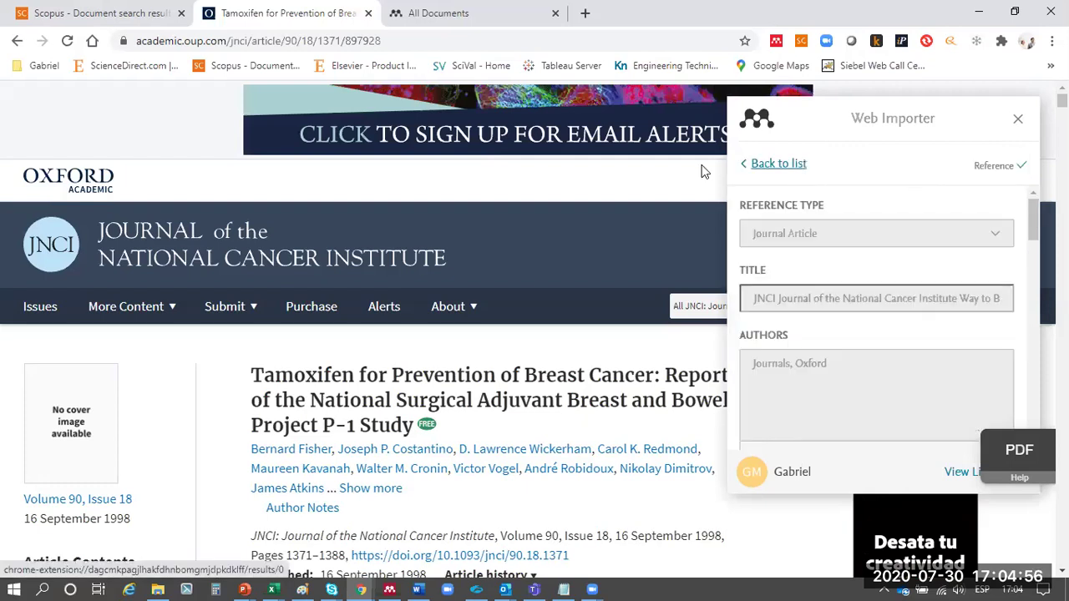
pyautogui.click(777, 164)
pyautogui.click(765, 209)
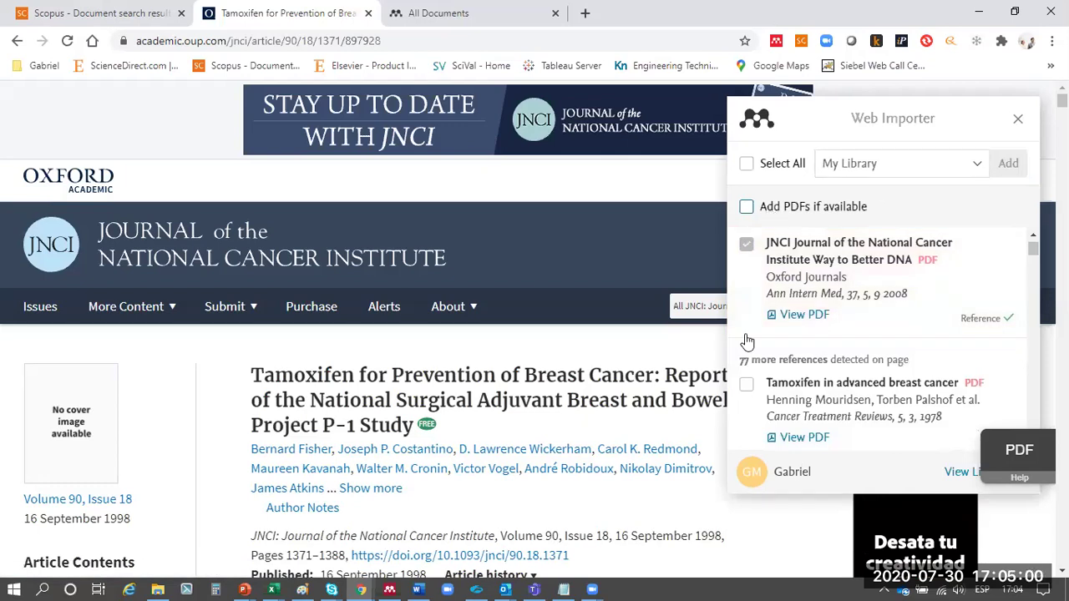
pyautogui.scroll(-5, 484, 396)
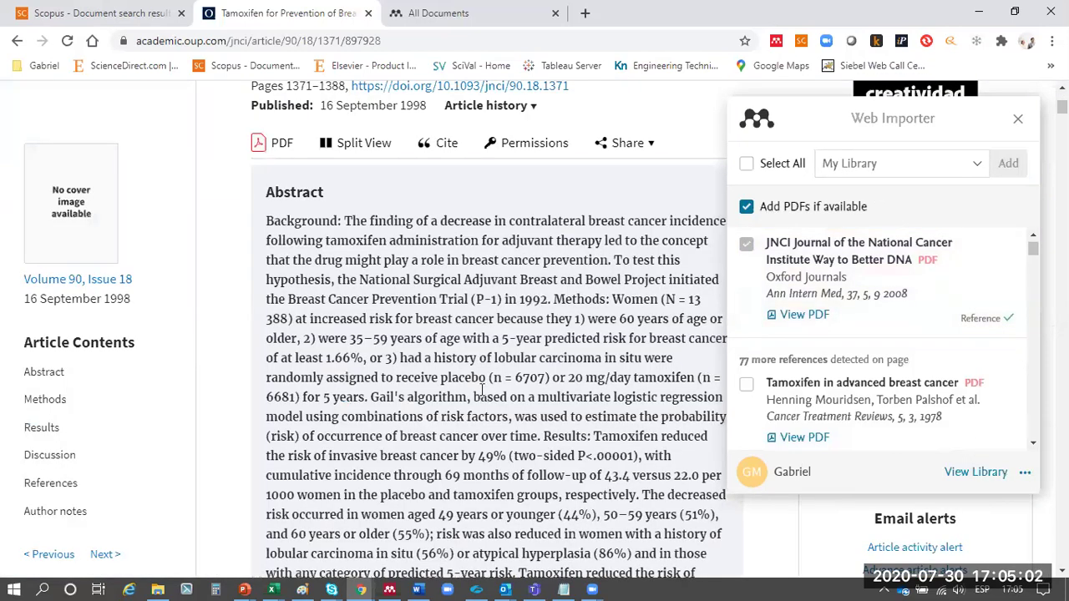
pyautogui.scroll(-6, 481, 391)
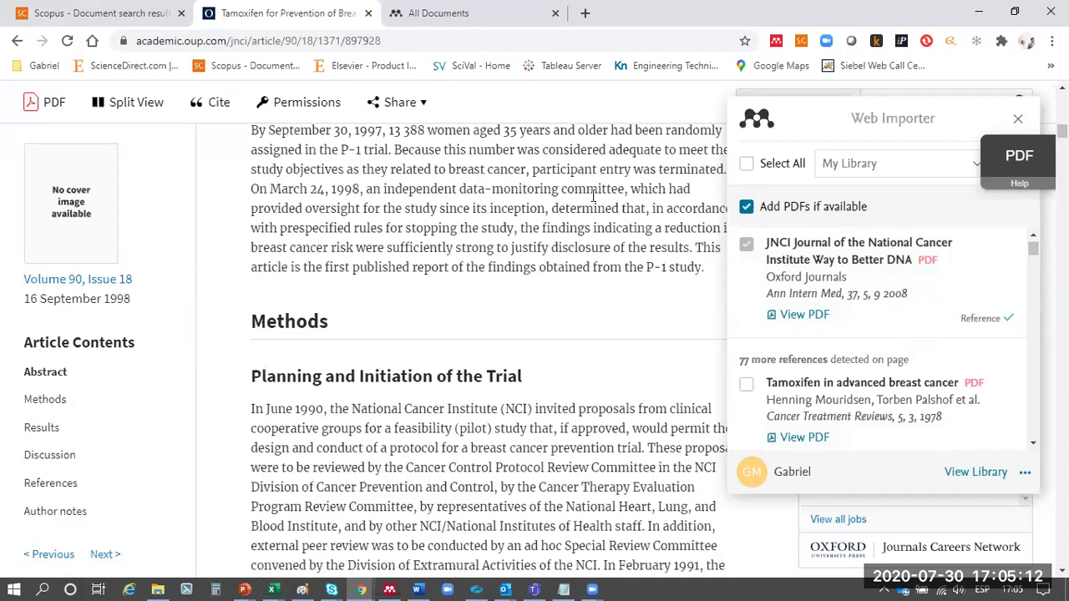
pyautogui.click(1019, 121)
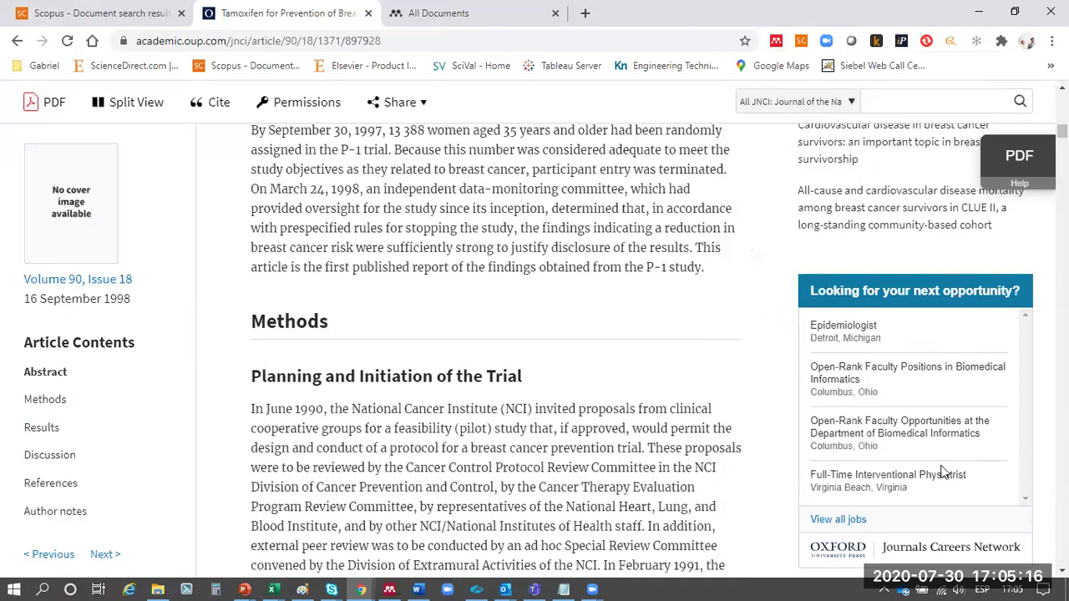
# - Reopen the Mendeley Web Importer, add the main journal article reference to My Library again, and close the importer and the article page
pyautogui.click(926, 40)
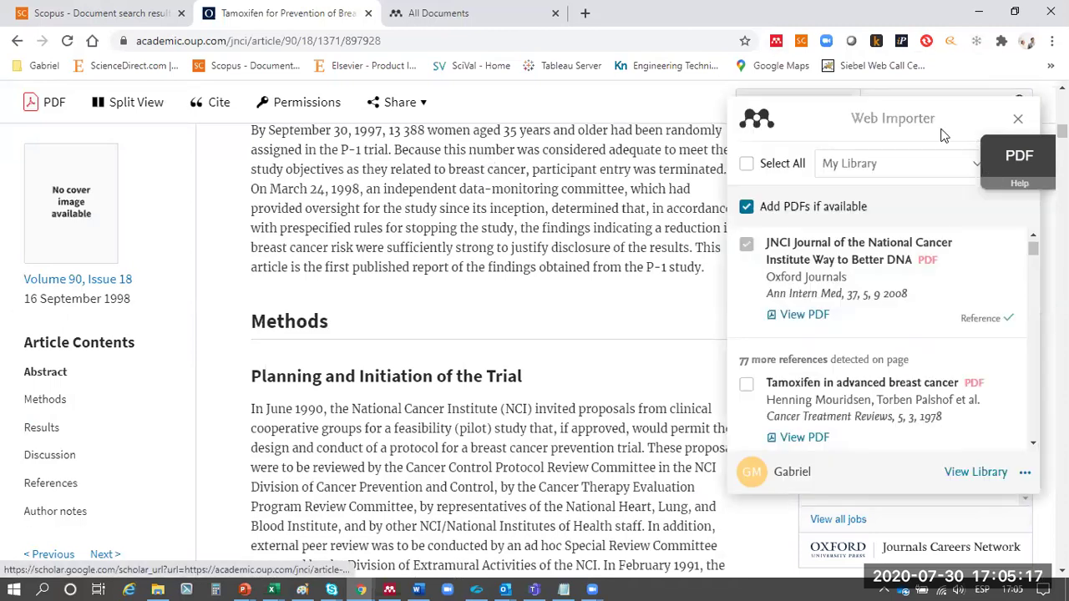
pyautogui.click(1021, 157)
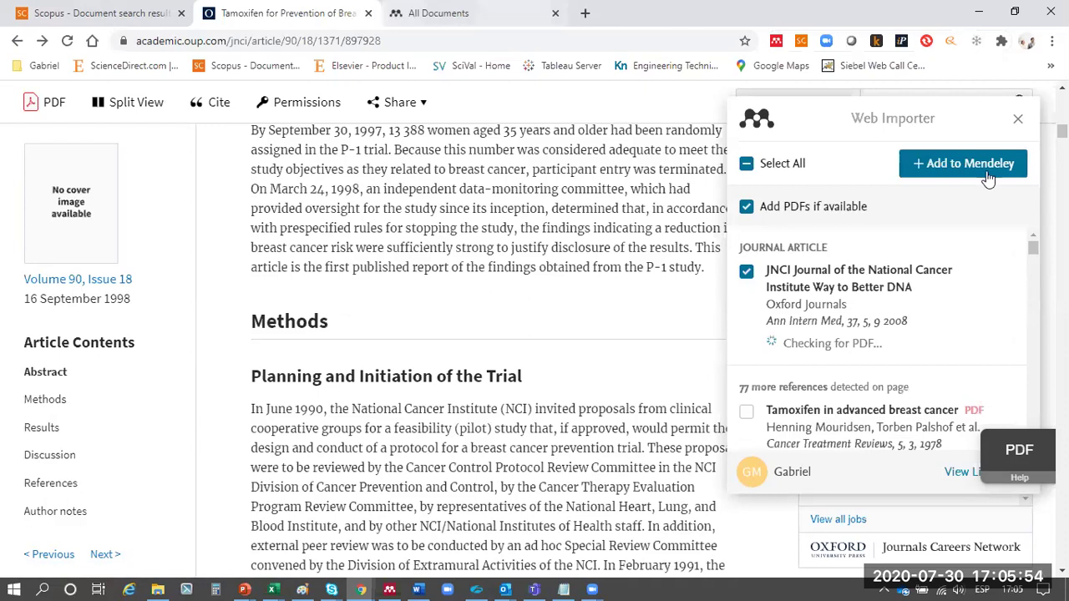
pyautogui.click(1006, 167)
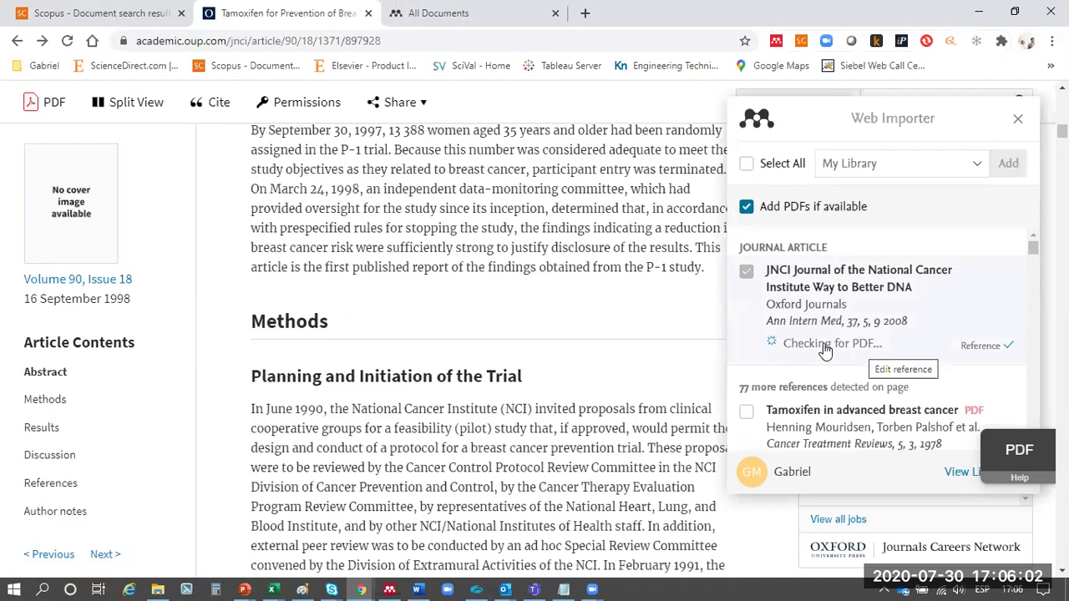
pyautogui.click(1017, 119)
pyautogui.click(370, 15)
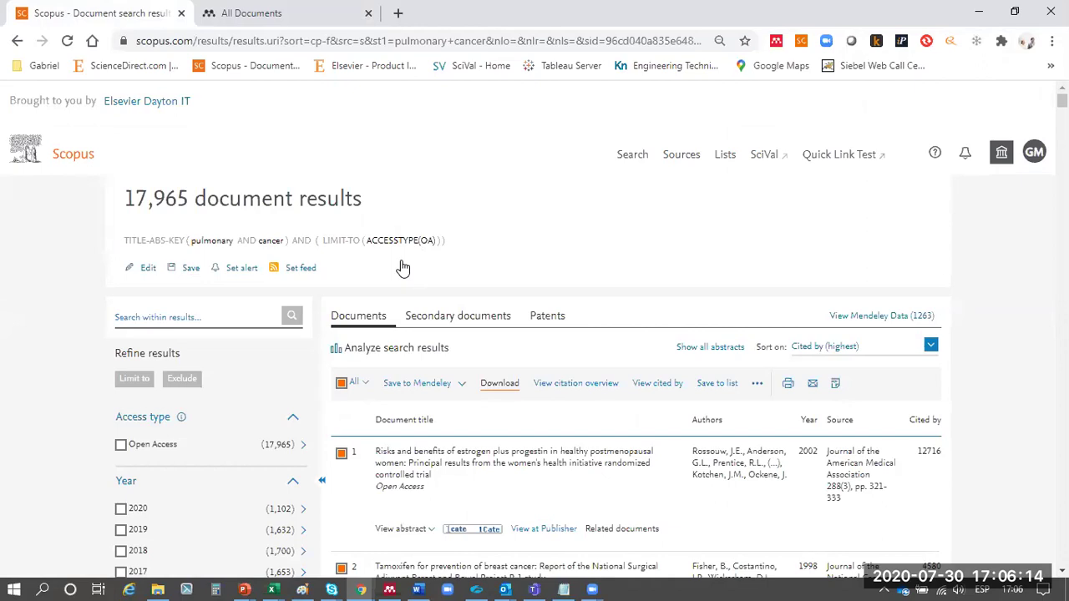
# - Try to download all selected open access documents from the Scopus results, and close the results page
pyautogui.scroll(-10, 404, 266)
pyautogui.scroll(10, 403, 266)
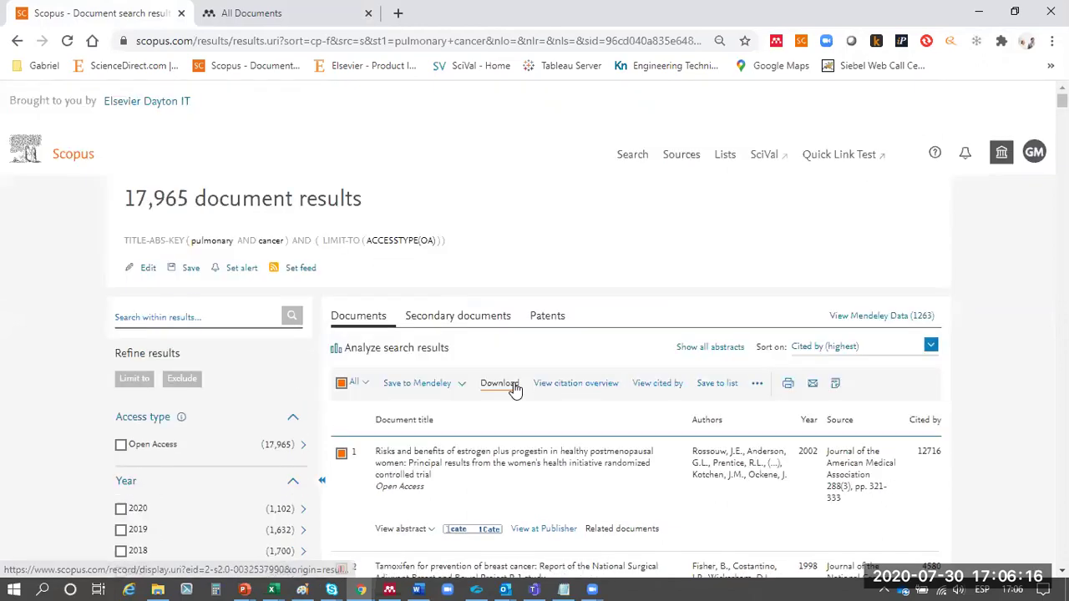
pyautogui.click(515, 386)
pyautogui.click(182, 13)
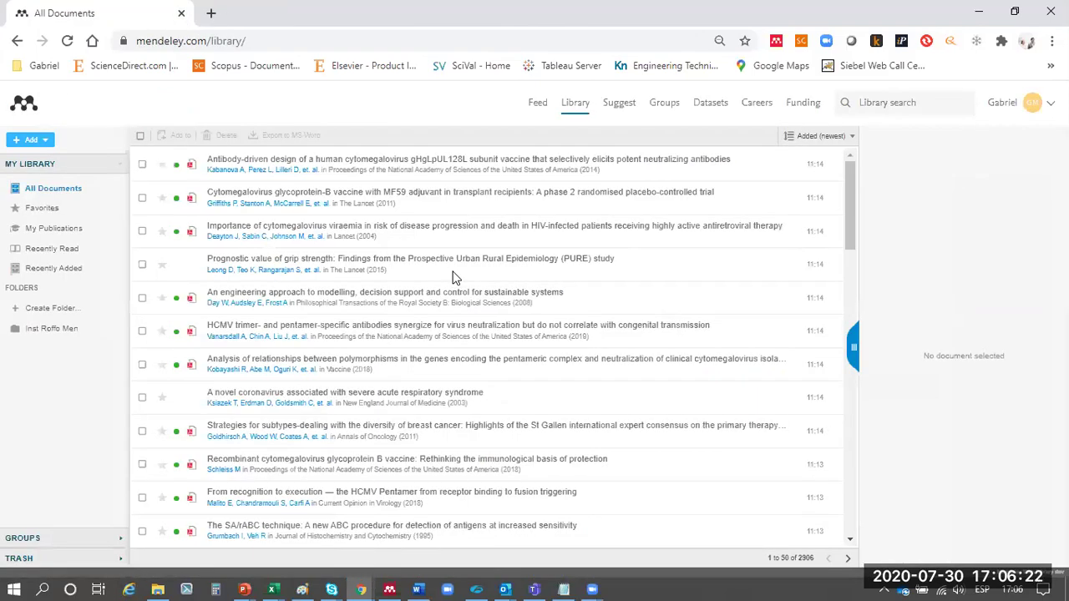
# - Switch to the running PowerPoint slide show and continue with the Mendeley slide
pyautogui.click(243, 589)
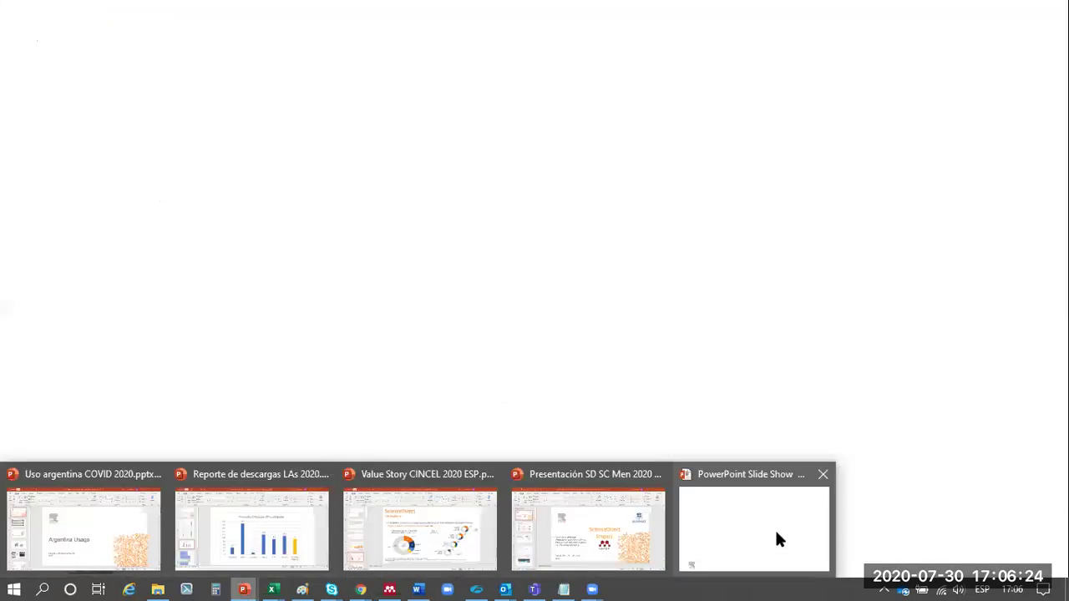
pyautogui.click(565, 320)
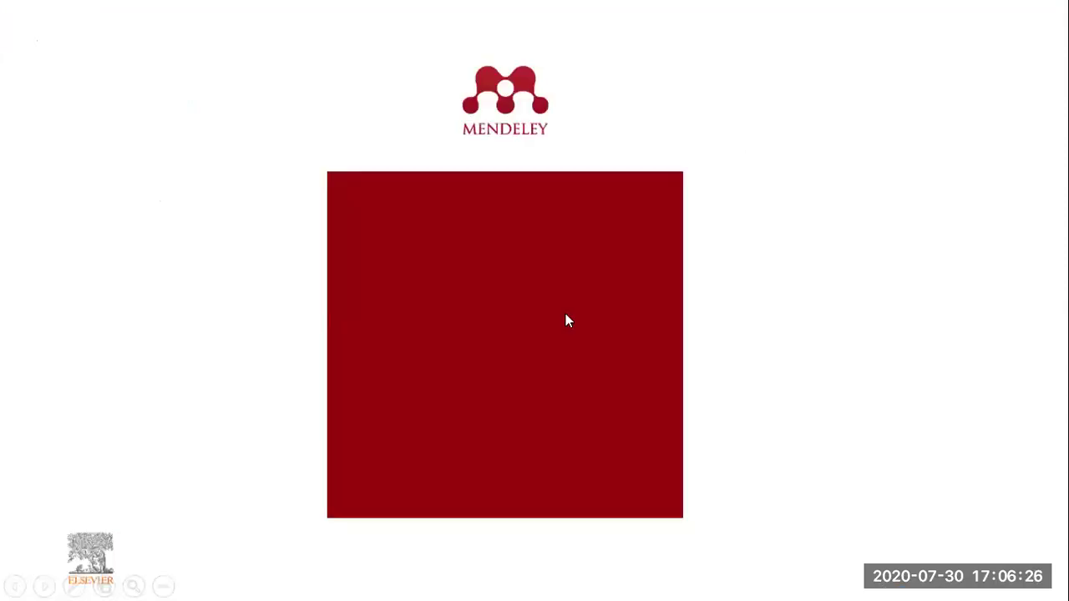